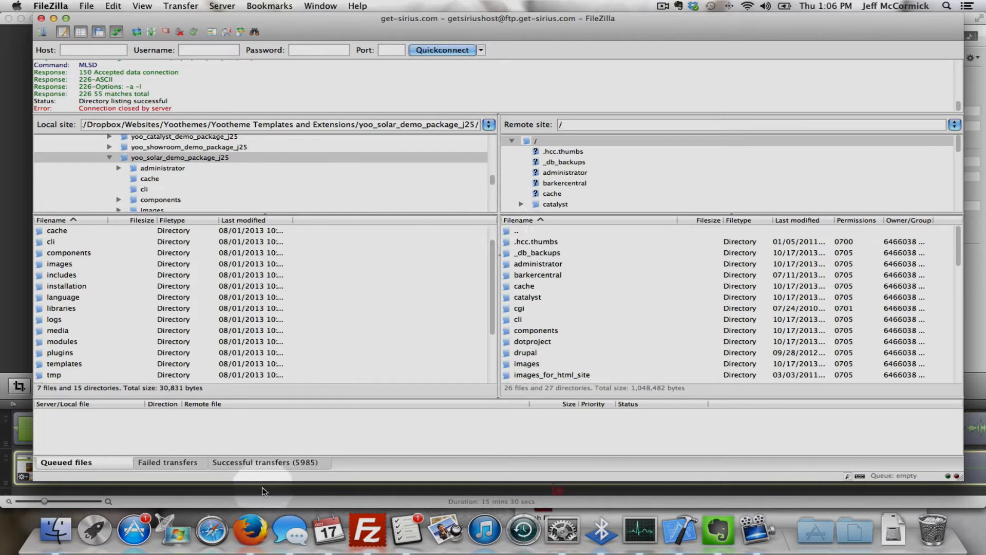
Switch to Firefox and load yootheme.com in a new browser tab.
{"action": "left_click", "coordinate": [253, 531]}
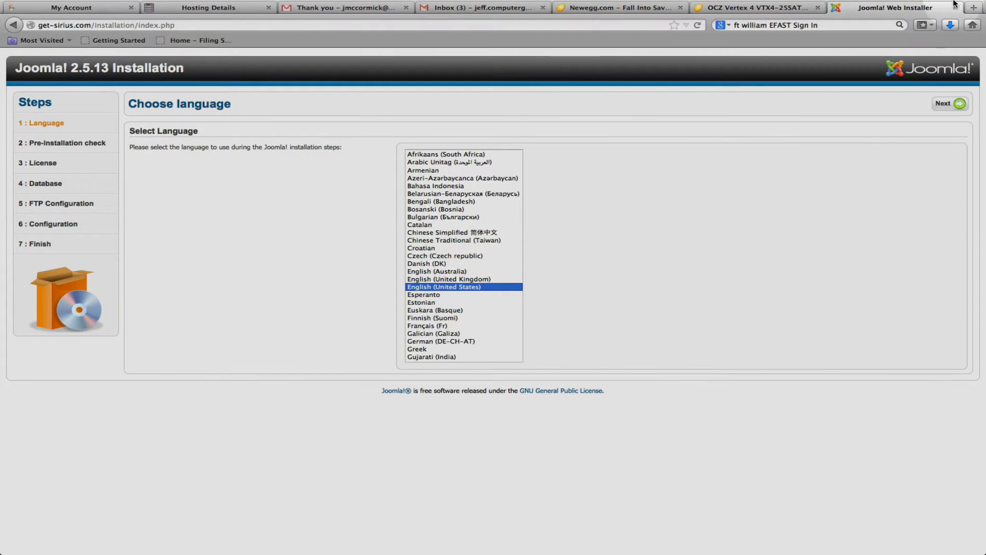
{"action": "left_click", "coordinate": [974, 7]}
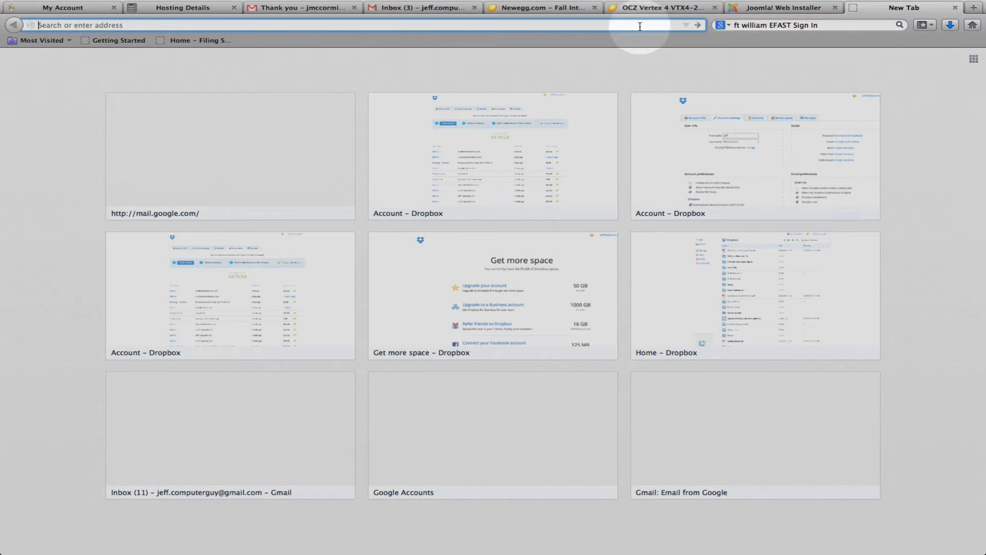
{"action": "type", "text": "yootheme.com"}
{"action": "key", "text": "Return"}
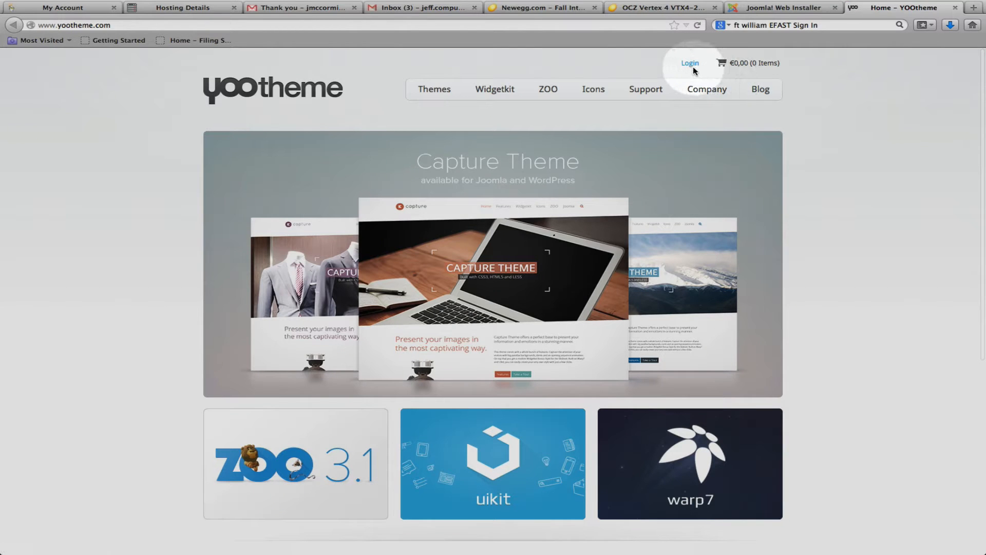
Log in to the YOOtheme account with the account e-mail and password.
{"action": "left_click", "coordinate": [695, 68]}
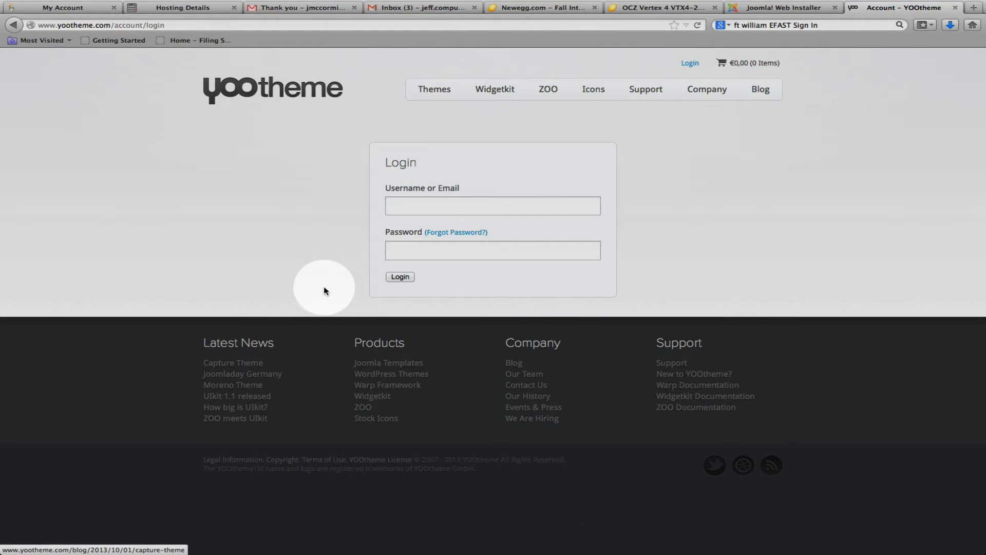
{"action": "left_click", "coordinate": [440, 203]}
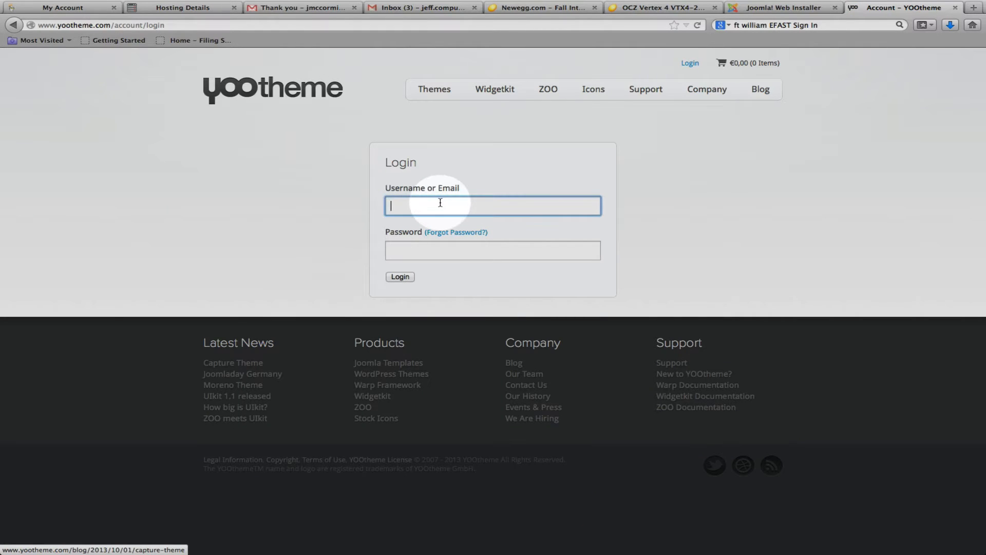
{"action": "key", "text": "Tab"}
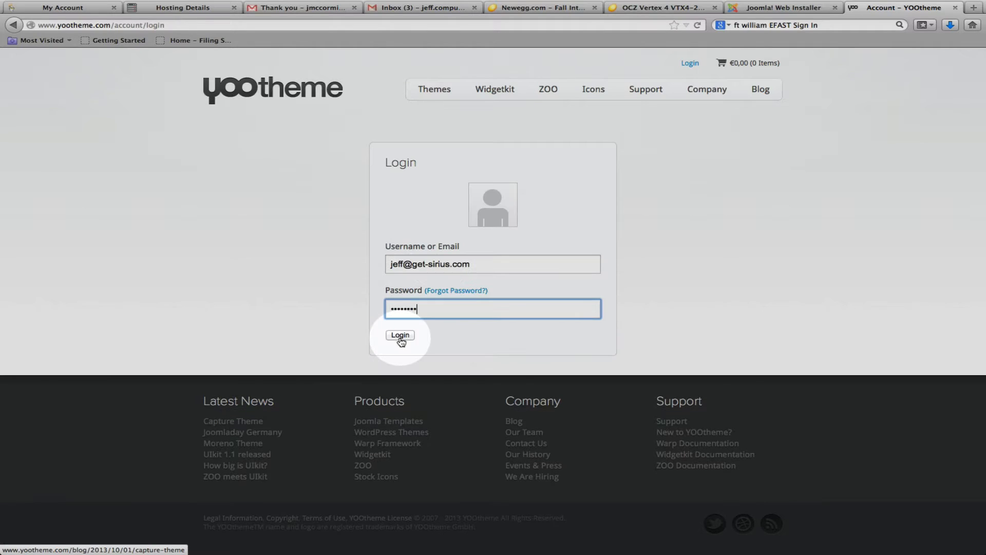
{"action": "left_click", "coordinate": [400, 336]}
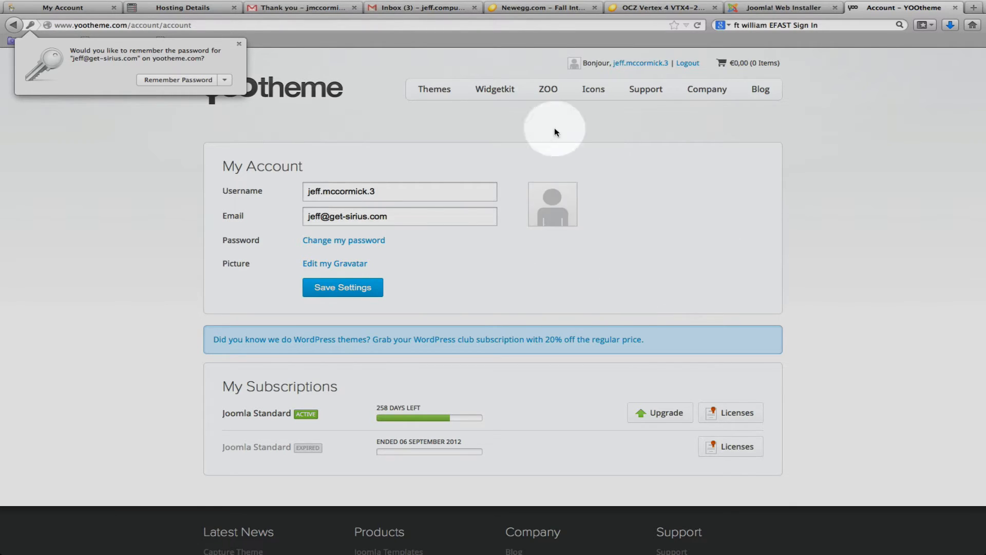
Open the YOOtheme theme downloads page and expand the list of download files for the Solar theme.
{"action": "left_click", "coordinate": [440, 95]}
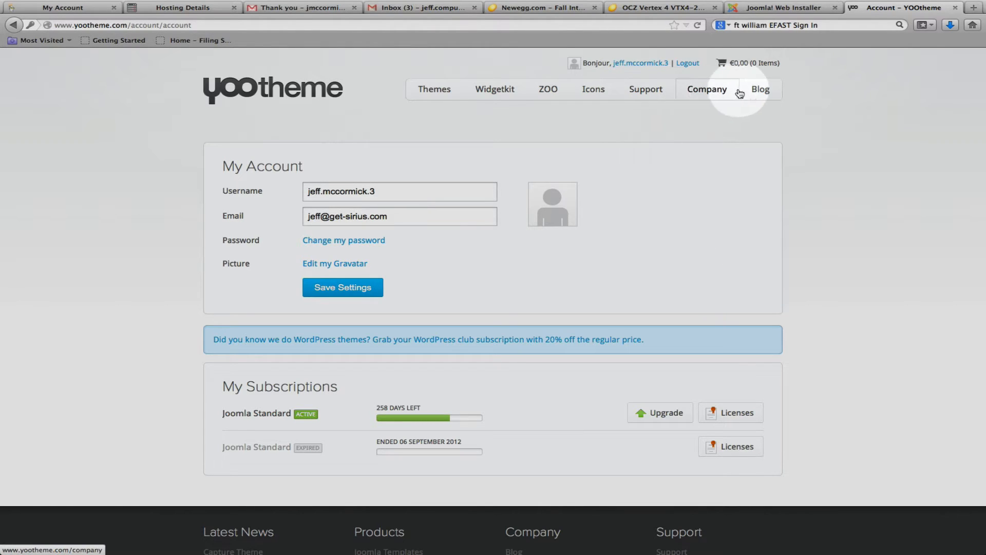
{"action": "left_click", "coordinate": [454, 94]}
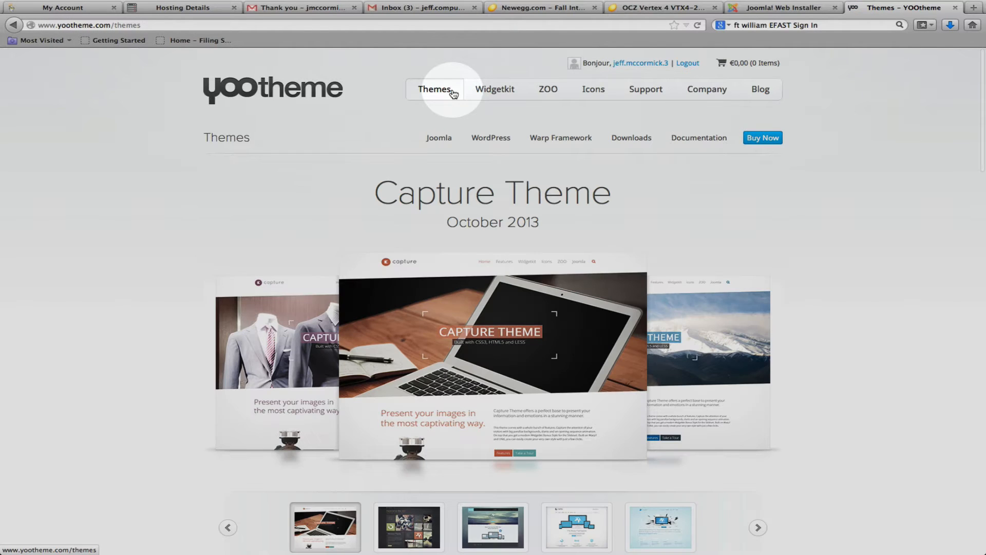
{"action": "left_click", "coordinate": [637, 139]}
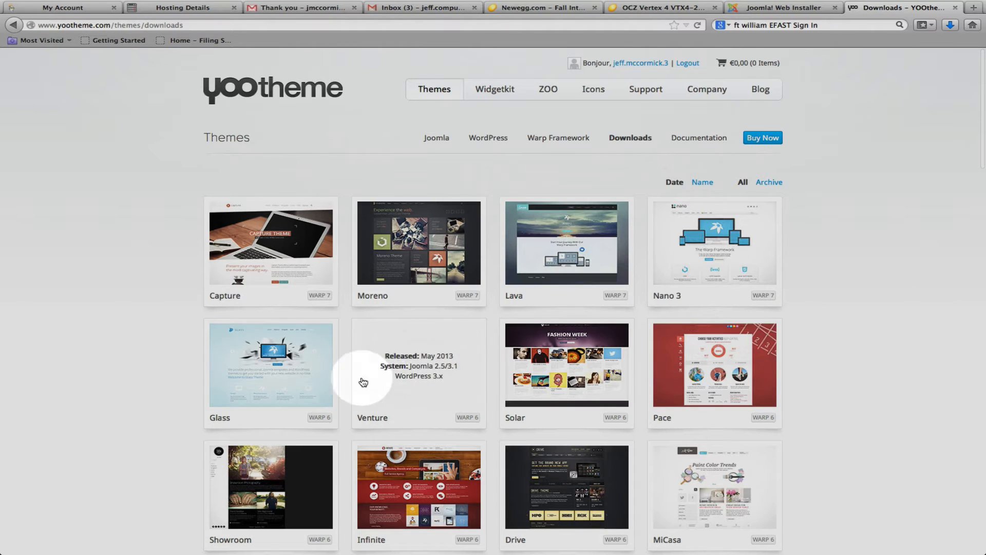
{"action": "left_click", "coordinate": [617, 369]}
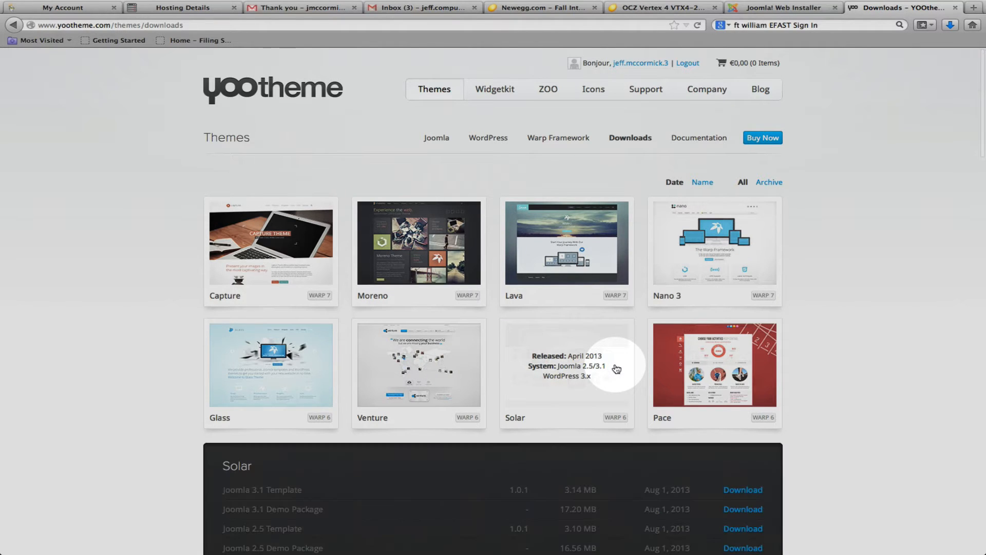
{"action": "scroll", "coordinate": [616, 369], "scroll_direction": "down", "scroll_amount": 5}
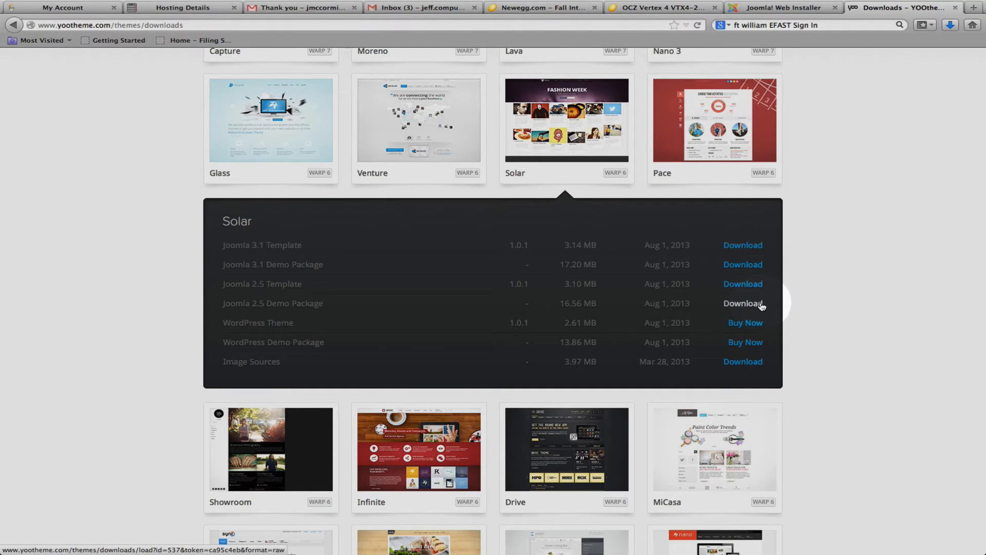
{"action": "left_click", "coordinate": [743, 303]}
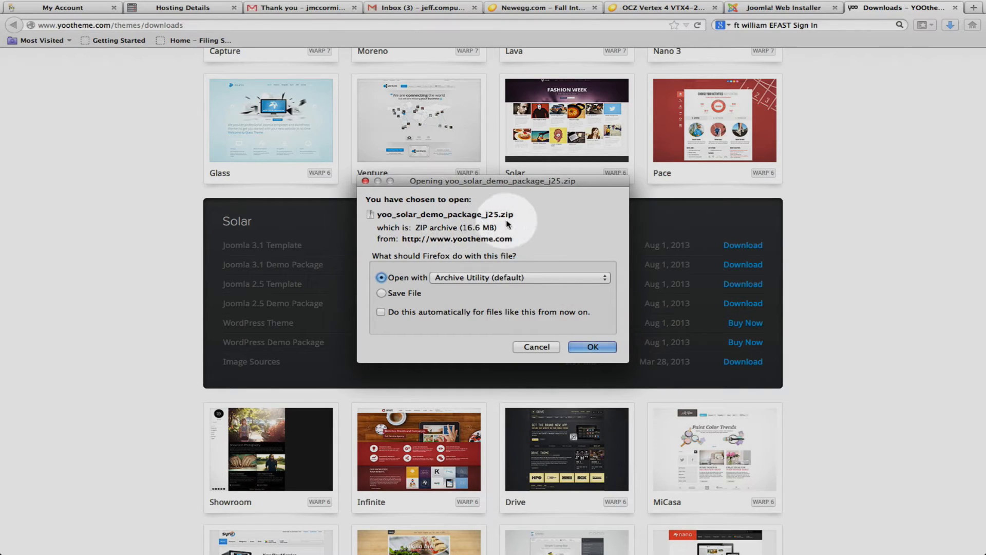
{"action": "left_click", "coordinate": [381, 293]}
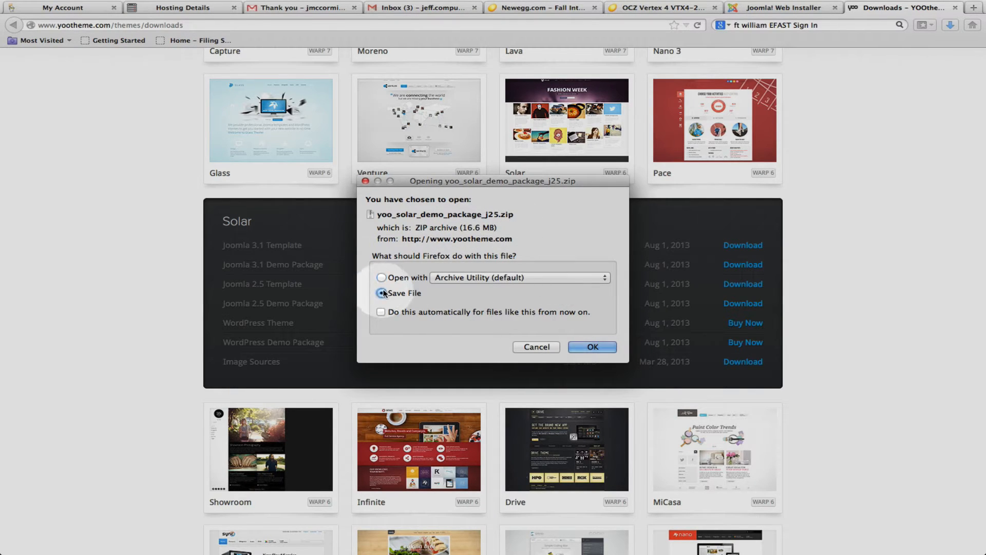
{"action": "left_click", "coordinate": [546, 349]}
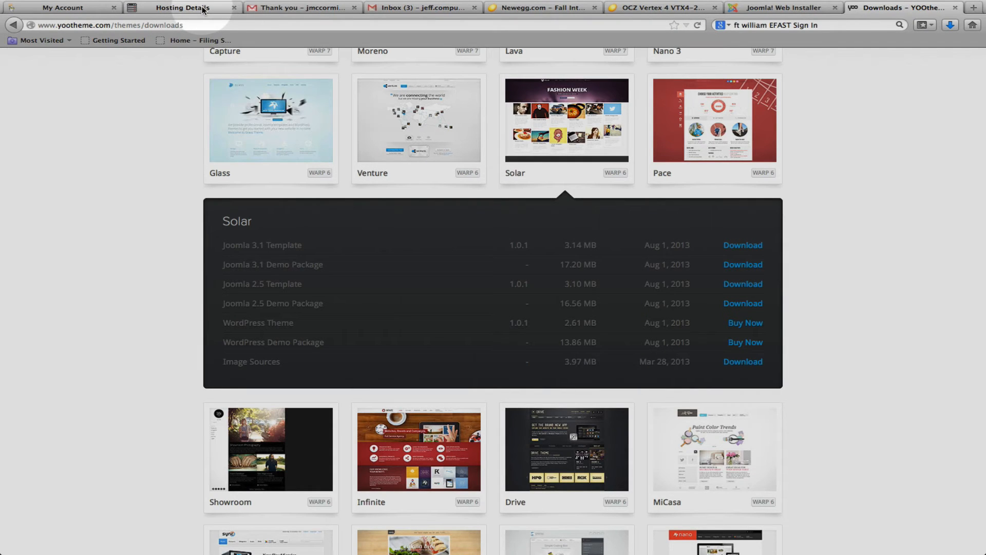
Switch to Finder to bring up the Yootheme Templates and Extensions folder.
{"action": "key", "text": "super+Tab"}
{"action": "key", "text": "super+Tab"}
{"action": "key", "text": "super+Tab"}
{"action": "key", "text": "super+Tab"}
{"action": "key", "text": "super+Tab"}
{"action": "key", "text": "super+Tab"}
{"action": "key", "text": "super+Tab"}
{"action": "key", "text": "super+Tab"}
{"action": "key", "text": "super+Tab"}
{"action": "key", "text": "super+Tab"}
{"action": "key", "text": "super+Tab"}
{"action": "key", "text": "super+Tab"}
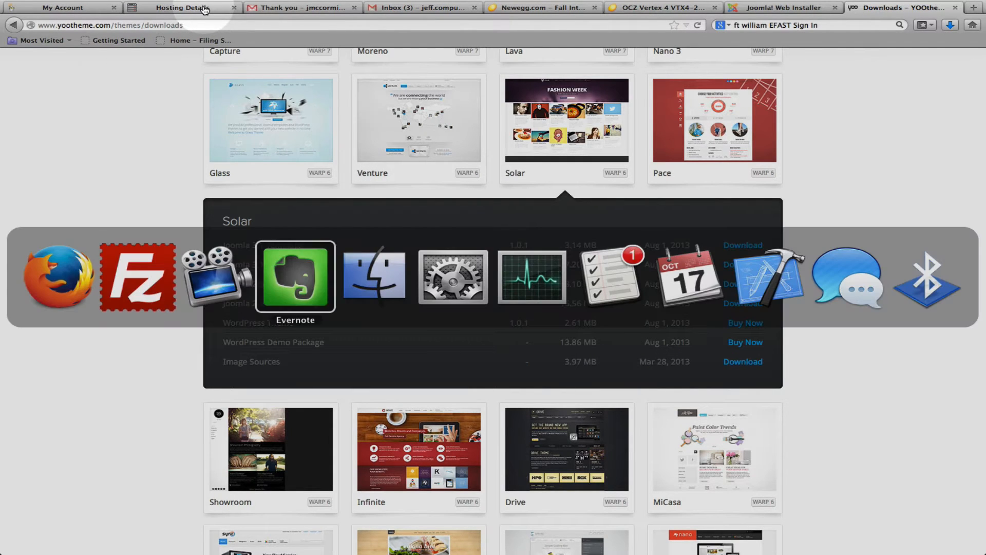
{"action": "key", "text": "super+Tab"}
{"action": "key", "text": "super+Tab"}
{"action": "key", "text": "super+Tab"}
{"action": "key", "text": "super+Tab"}
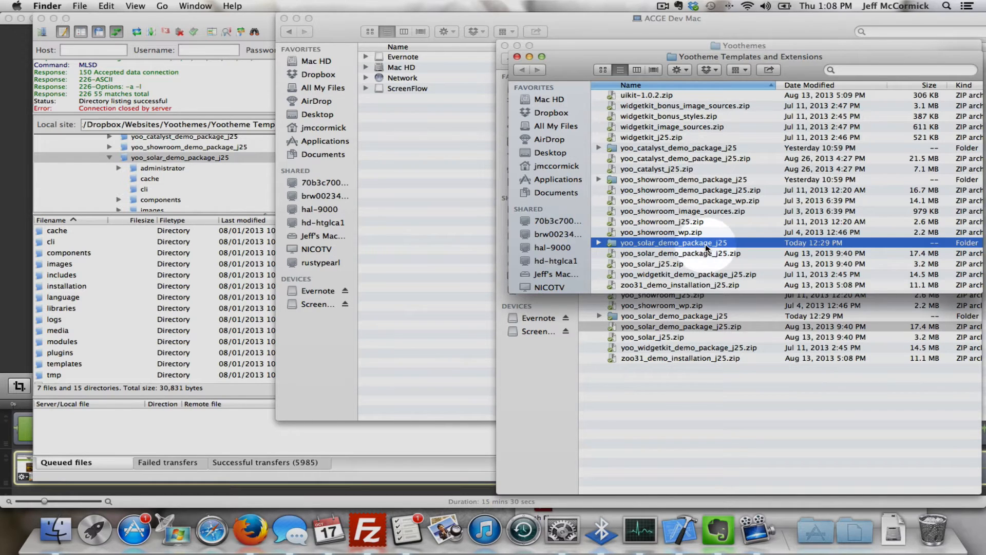
Examine the archive yoo_solar_demo_package_j25.zip and the extracted folder of the same name in the file list.
{"action": "left_click", "coordinate": [714, 256]}
{"action": "right_click", "coordinate": [715, 255]}
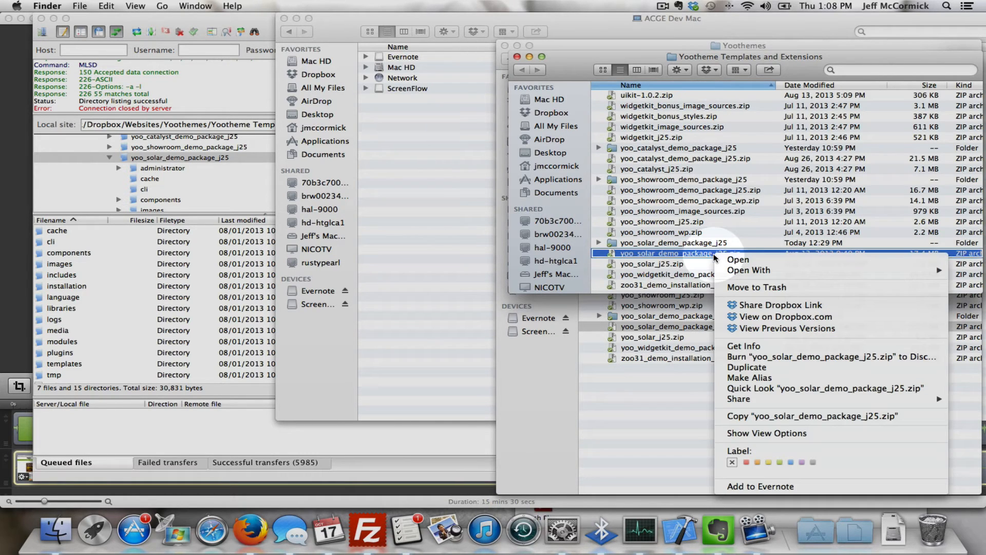
{"action": "left_click", "coordinate": [660, 253]}
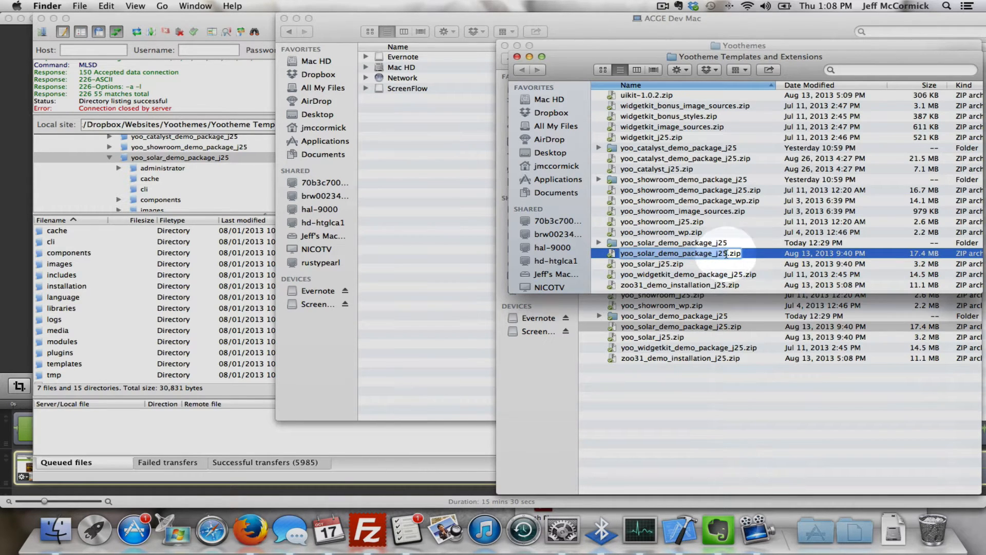
{"action": "left_click", "coordinate": [737, 246]}
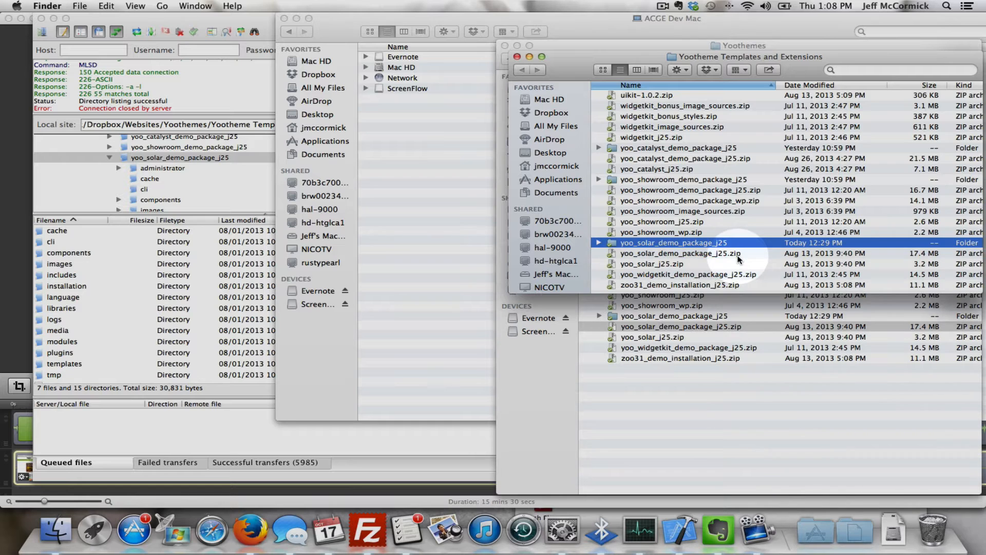
{"action": "left_click", "coordinate": [738, 254]}
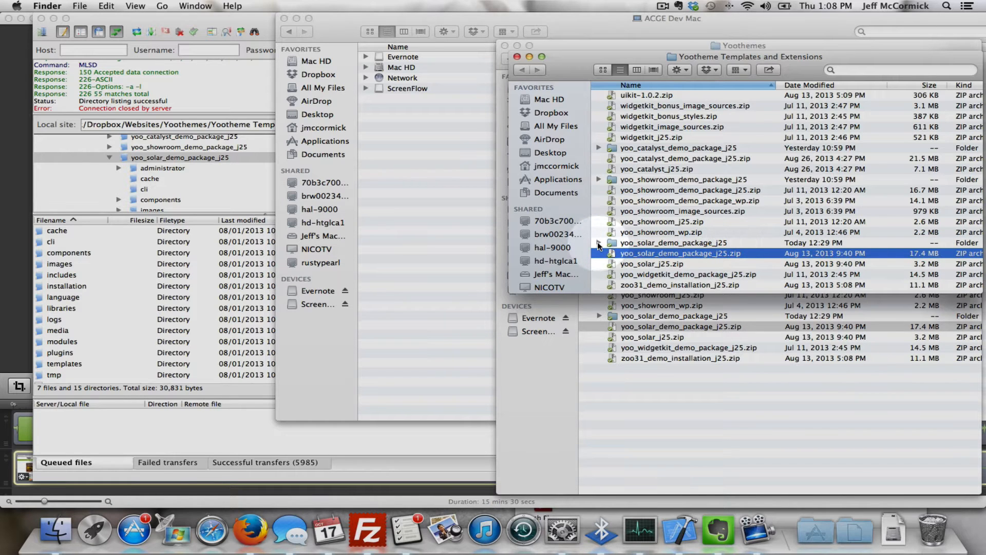
{"action": "left_click", "coordinate": [599, 243]}
{"action": "left_click", "coordinate": [599, 244]}
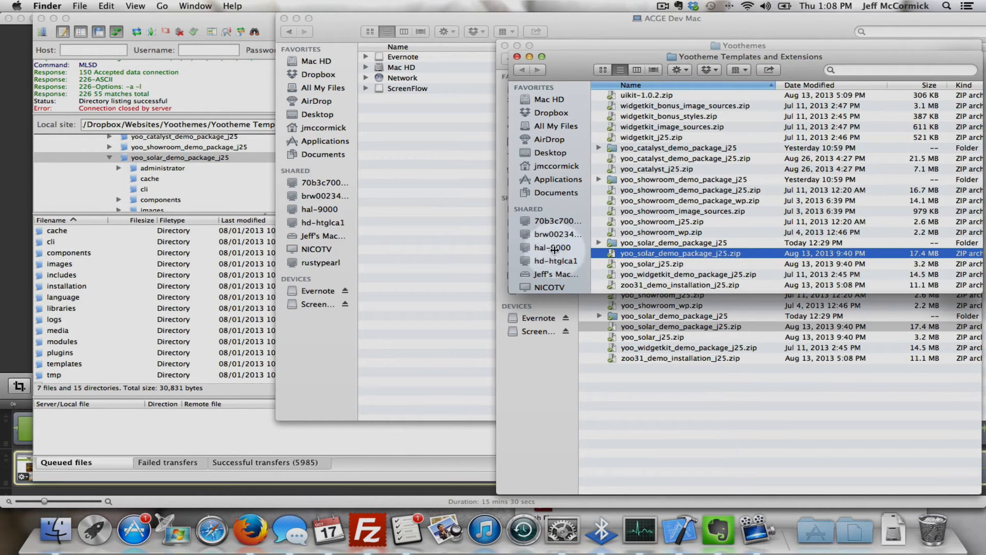
Switch to FileZilla and look through the contents of the local yoo_solar_demo_package_j25 folder.
{"action": "left_click", "coordinate": [366, 532]}
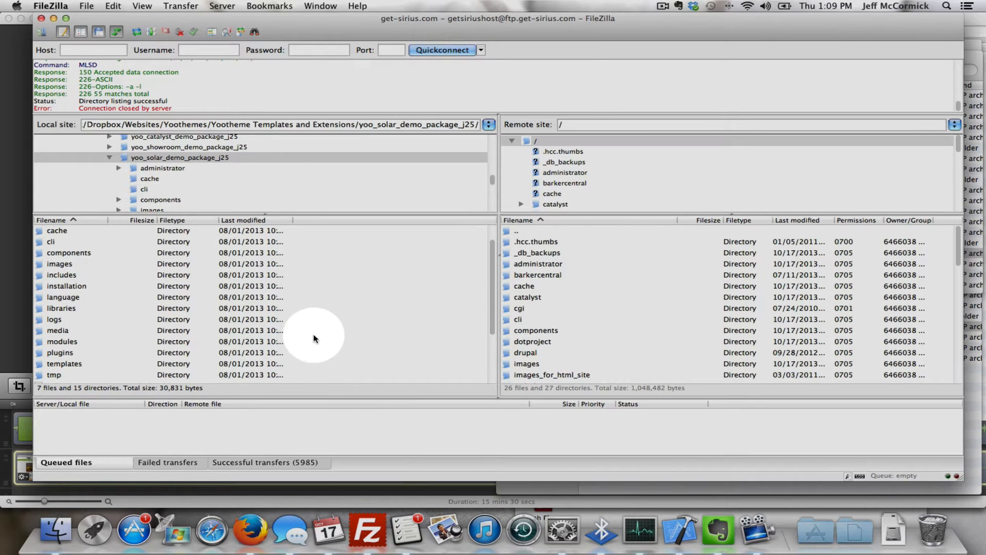
{"action": "left_click", "coordinate": [109, 157]}
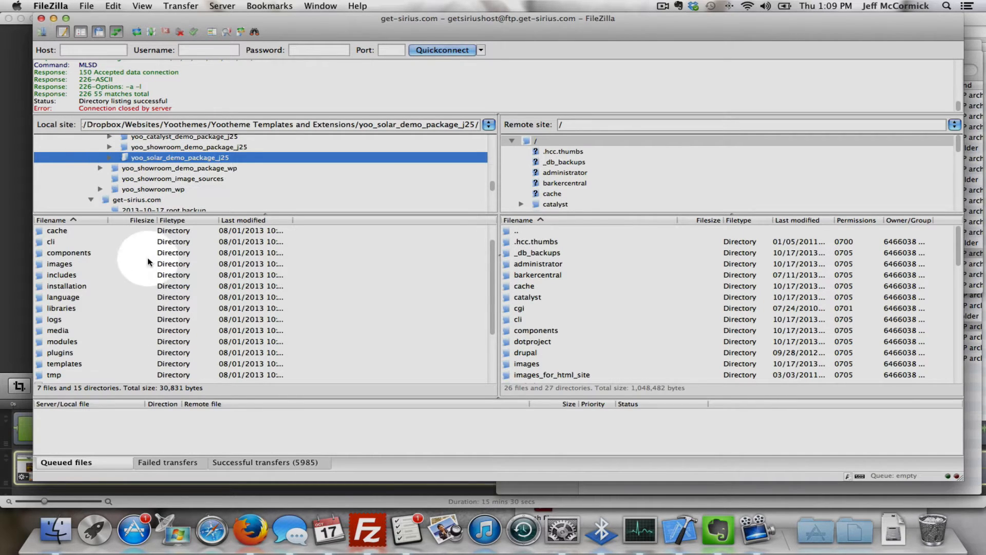
{"action": "left_click", "coordinate": [124, 231]}
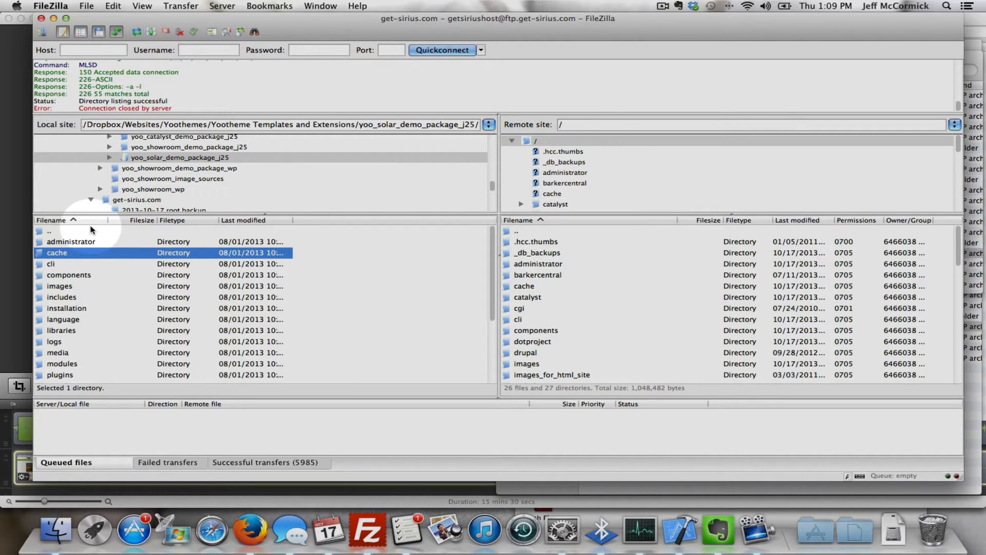
{"action": "left_click", "coordinate": [89, 227]}
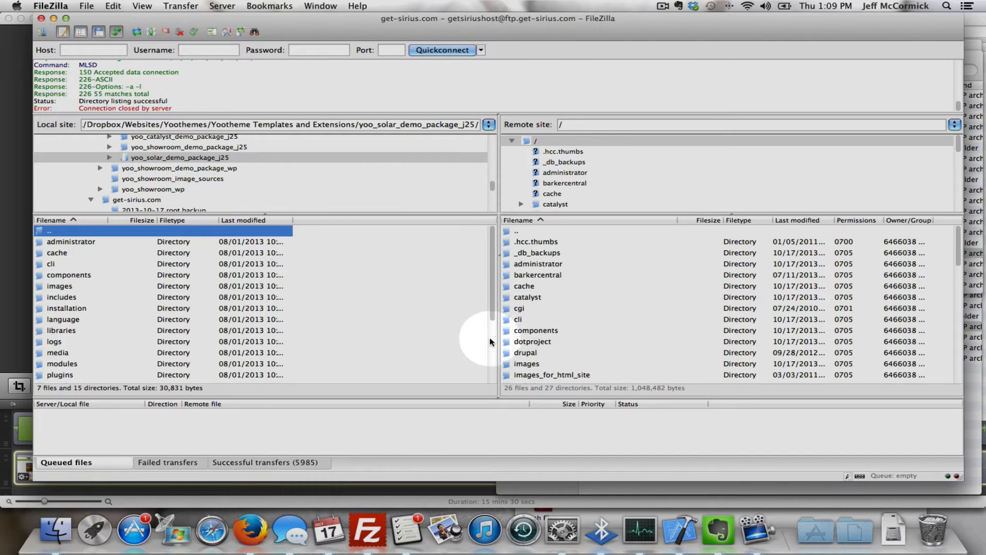
{"action": "scroll", "coordinate": [479, 337], "scroll_direction": "down", "scroll_amount": 5}
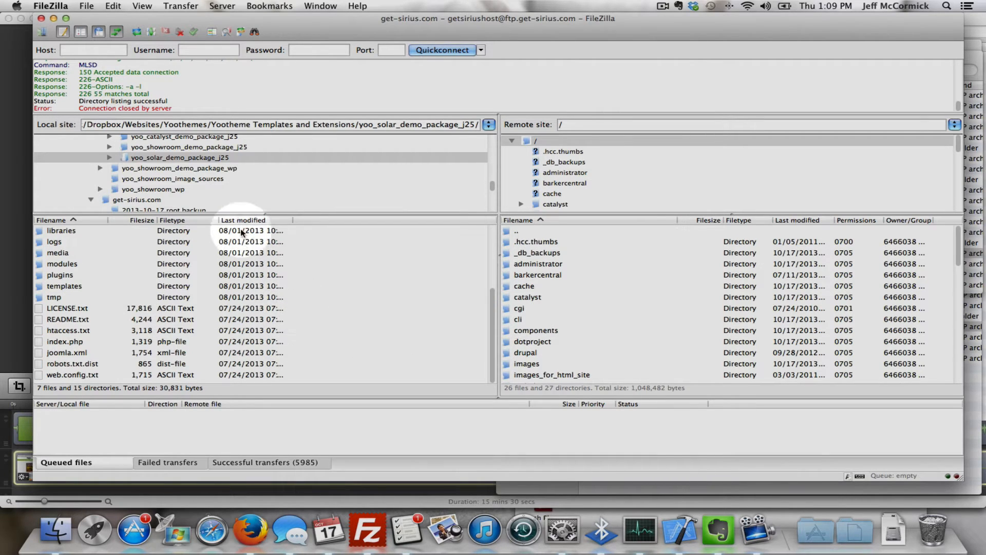
{"action": "scroll", "coordinate": [489, 235], "scroll_direction": "up", "scroll_amount": 5}
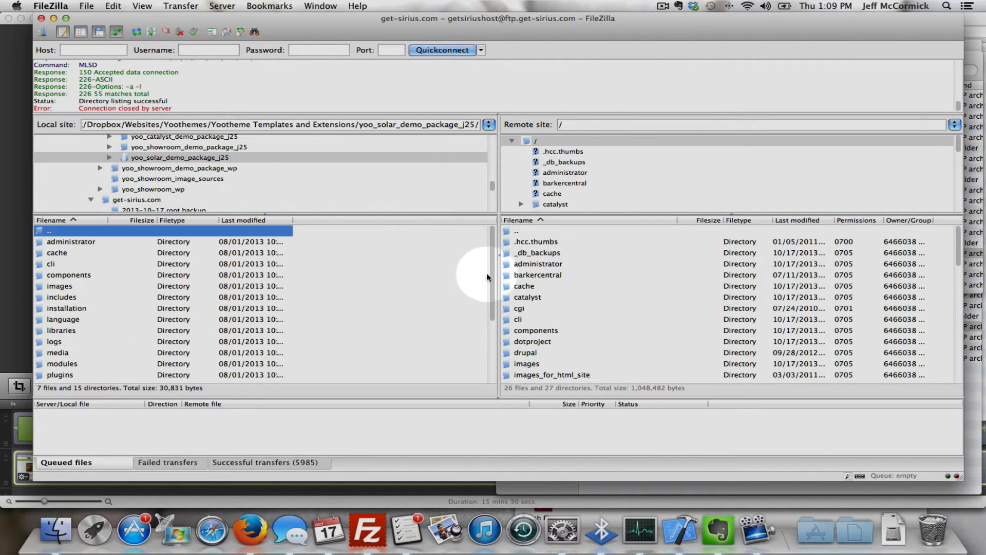
{"action": "left_click", "coordinate": [118, 242]}
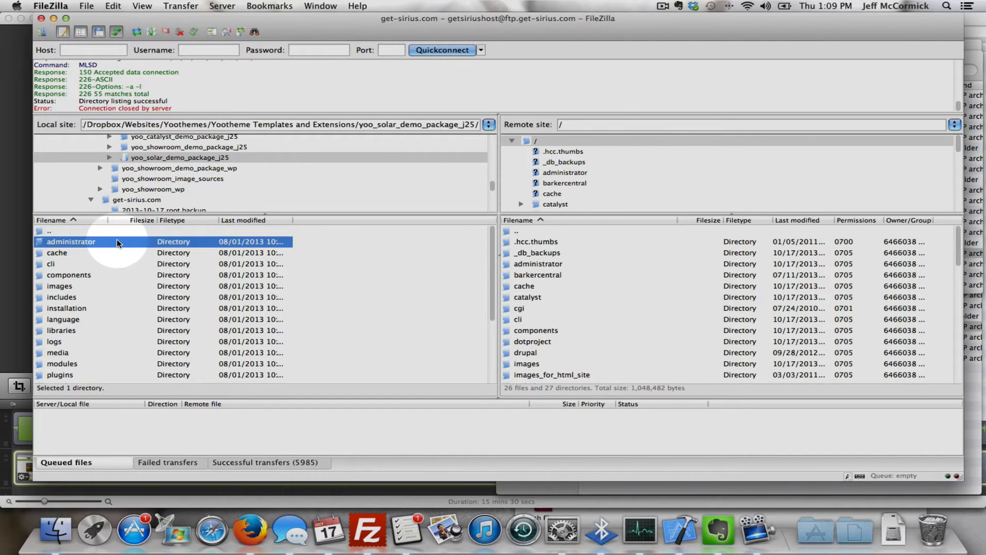
{"action": "left_click", "coordinate": [122, 295], "text": "shift"}
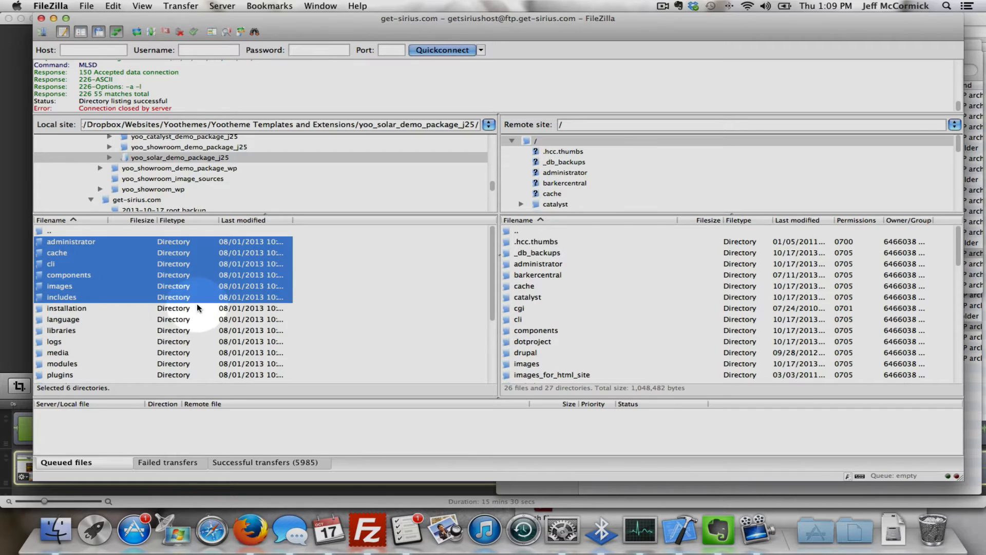
{"action": "left_click", "coordinate": [175, 230]}
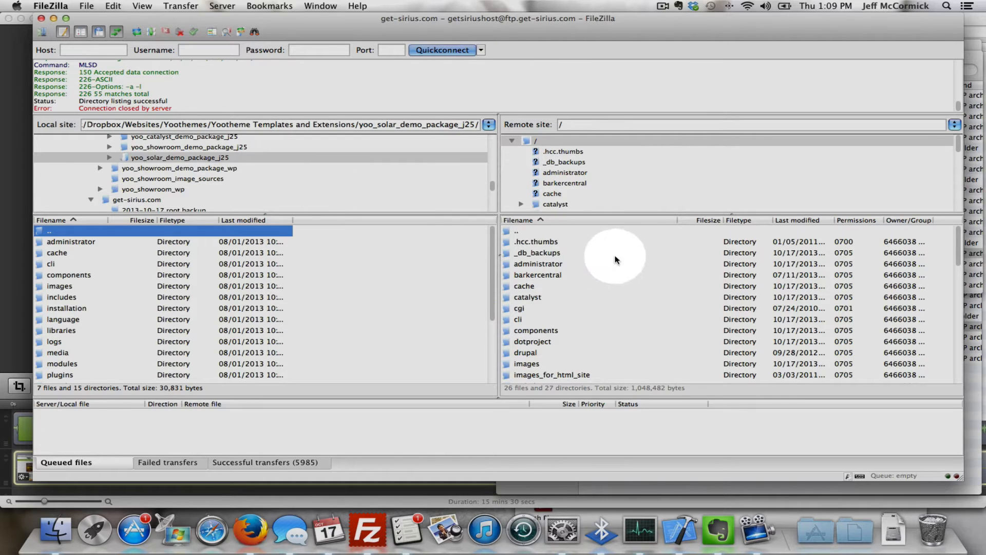
Open the remote yoo_solar_demo_package_j25 folder to check its contents, and return to the remote root directory.
{"action": "left_click", "coordinate": [589, 232]}
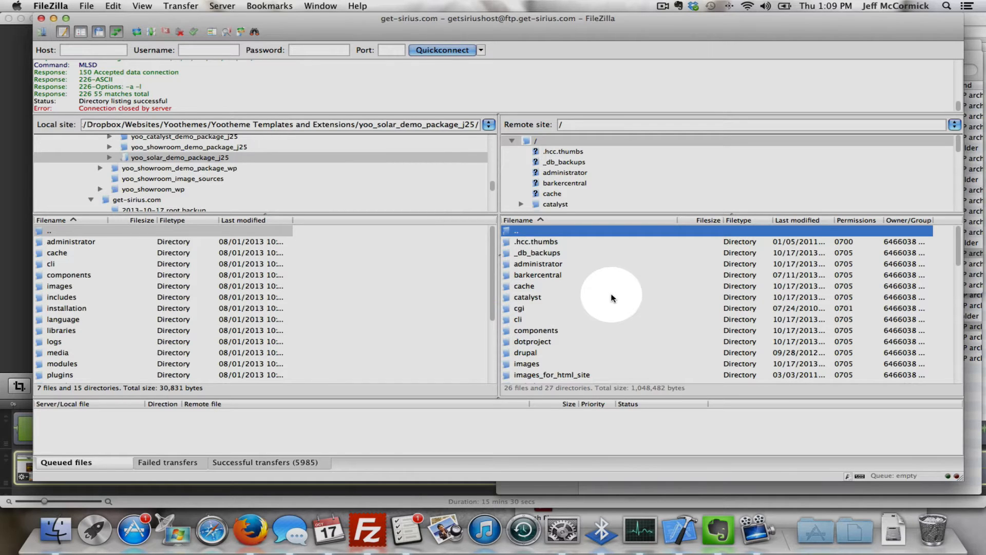
{"action": "scroll", "coordinate": [613, 298], "scroll_direction": "down", "scroll_amount": 10}
{"action": "left_click", "coordinate": [602, 319]}
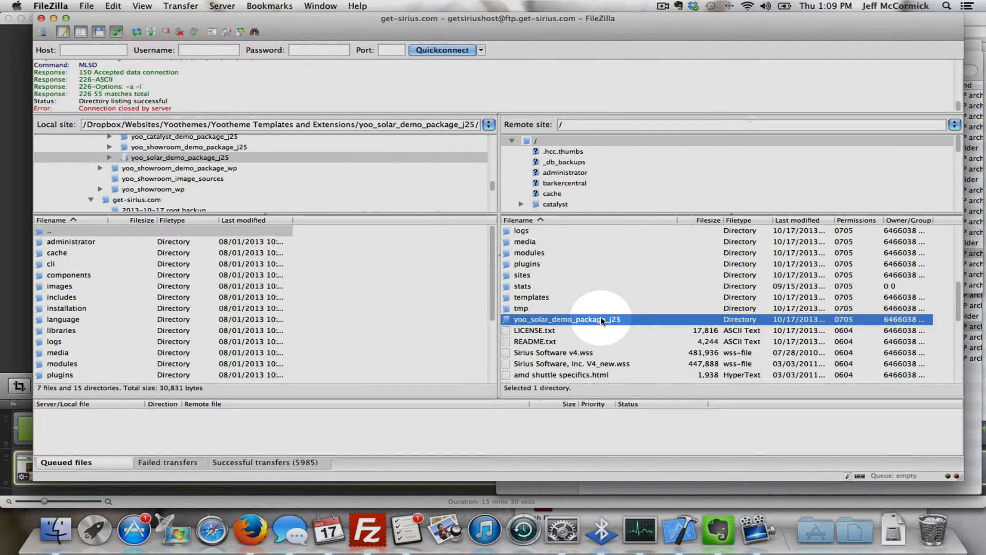
{"action": "double_click", "coordinate": [623, 319]}
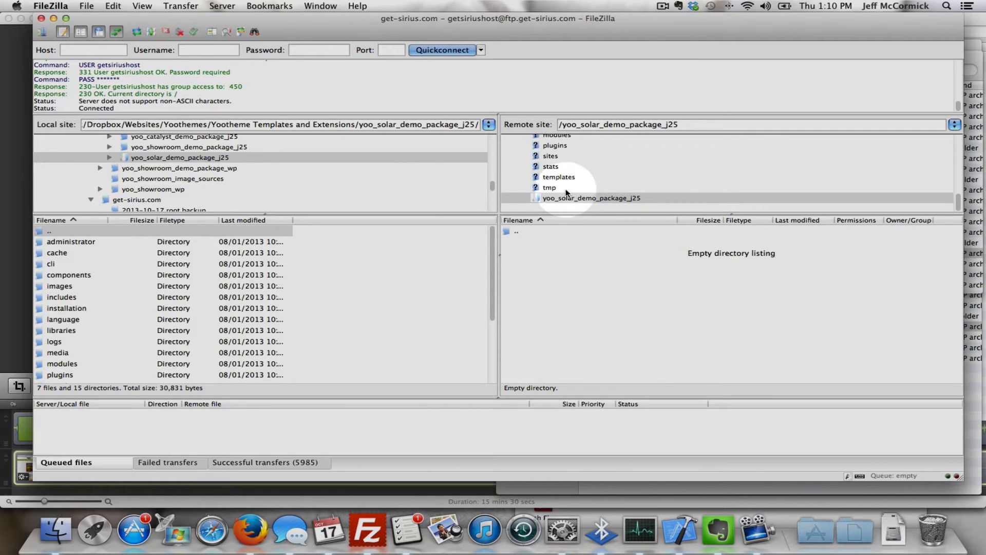
{"action": "scroll", "coordinate": [562, 178], "scroll_direction": "up", "scroll_amount": 5}
{"action": "left_click", "coordinate": [552, 140]}
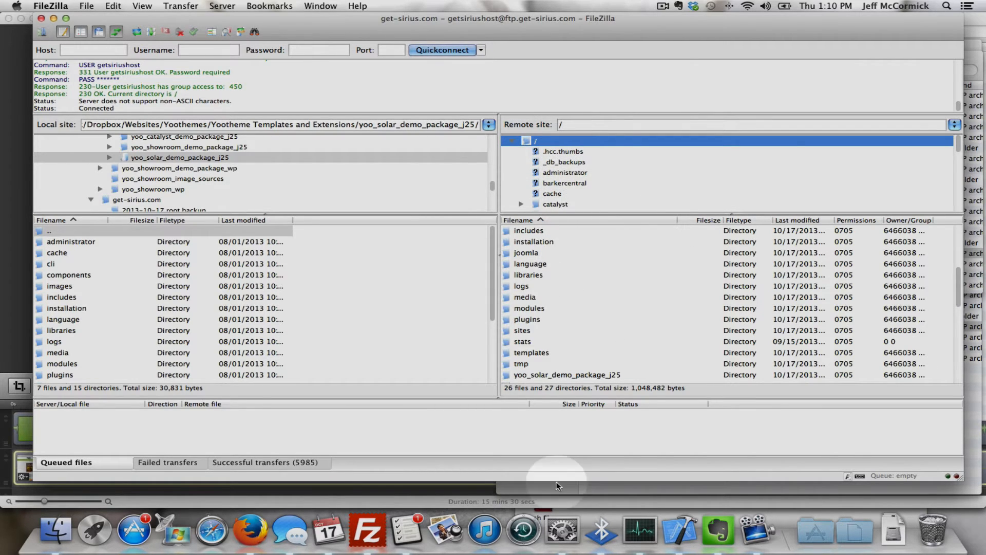
Switch to Firefox and bring up the Joomla 2.5.13 installation page at get-sirius.com/installation/index.php.
{"action": "left_click", "coordinate": [252, 526]}
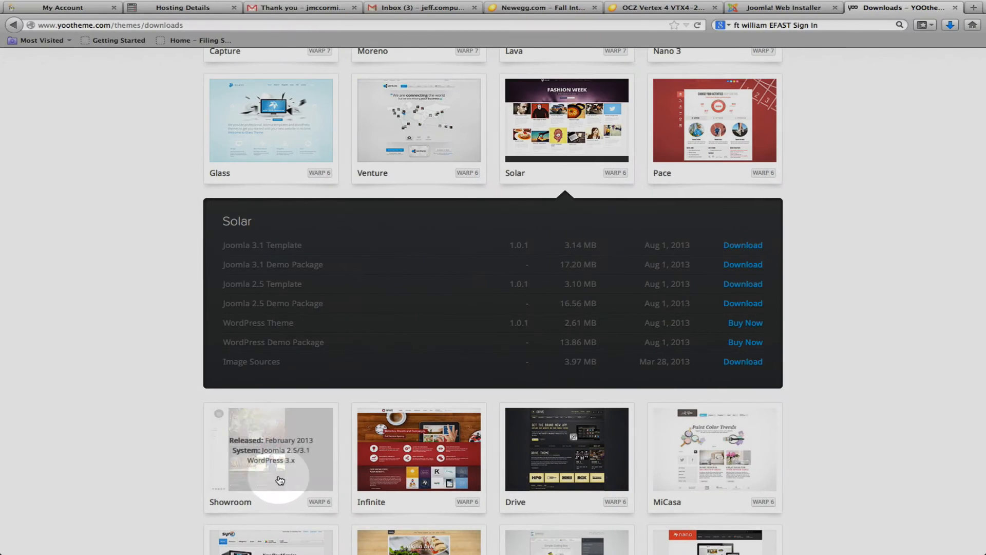
{"action": "left_click", "coordinate": [781, 14]}
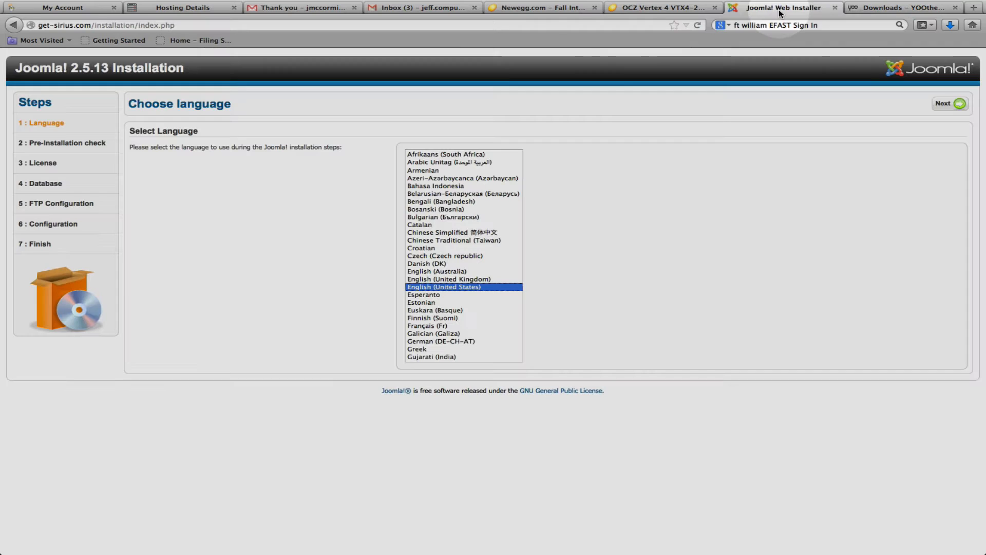
{"action": "left_click", "coordinate": [252, 25]}
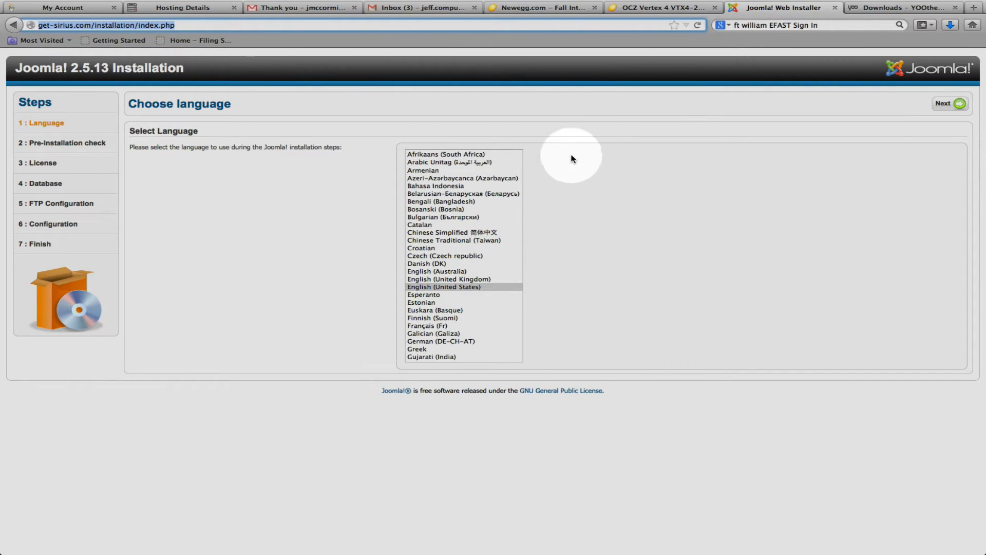
From the GoDaddy account's web hosting list, launch the get-sirius.com hosting control panel and open its database manager.
{"action": "left_click", "coordinate": [194, 8]}
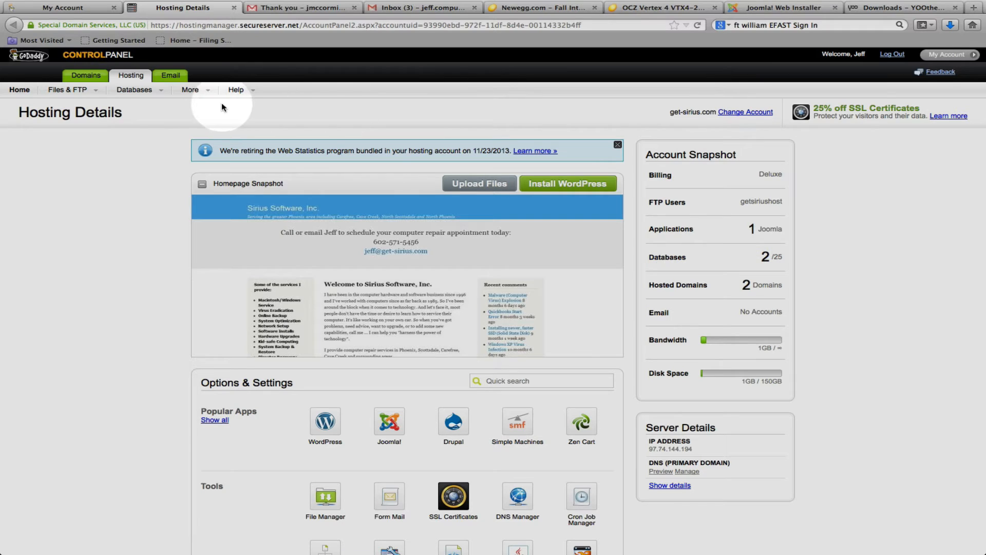
{"action": "left_click", "coordinate": [77, 7]}
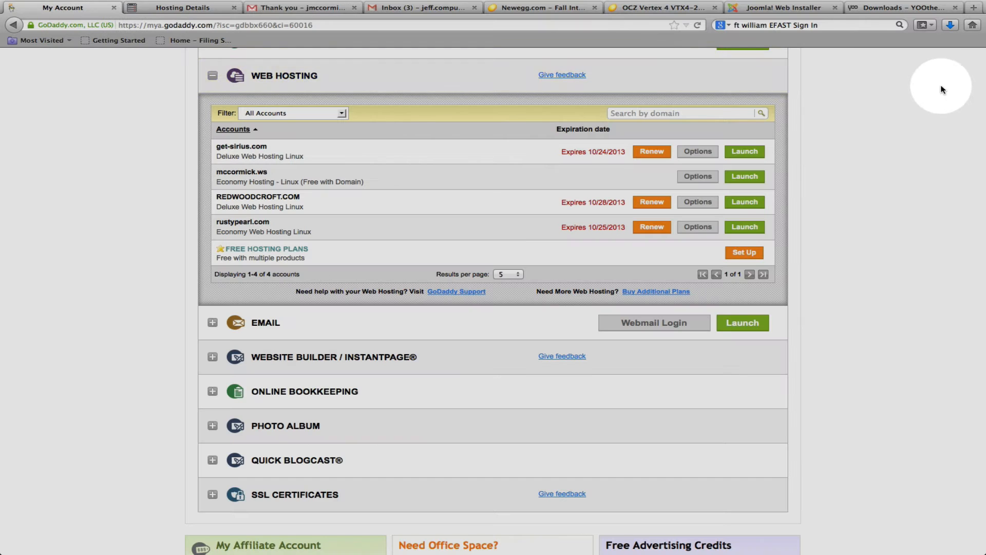
{"action": "scroll", "coordinate": [868, 108], "scroll_direction": "down", "scroll_amount": 3}
{"action": "scroll", "coordinate": [868, 110], "scroll_direction": "up", "scroll_amount": 5}
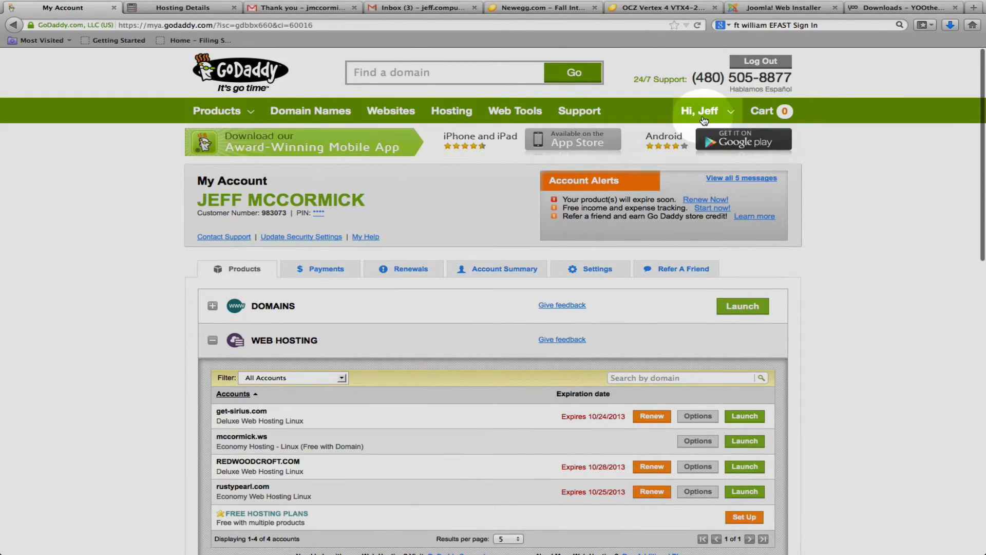
{"action": "mouse_move", "coordinate": [704, 111]}
{"action": "left_click", "coordinate": [681, 140]}
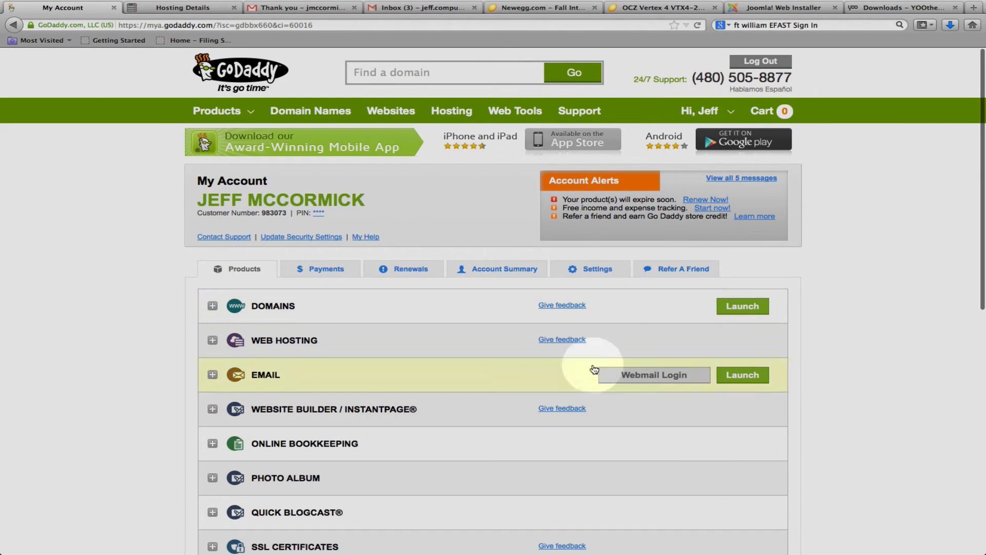
{"action": "left_click", "coordinate": [634, 346]}
{"action": "scroll", "coordinate": [633, 346], "scroll_direction": "down", "scroll_amount": 5}
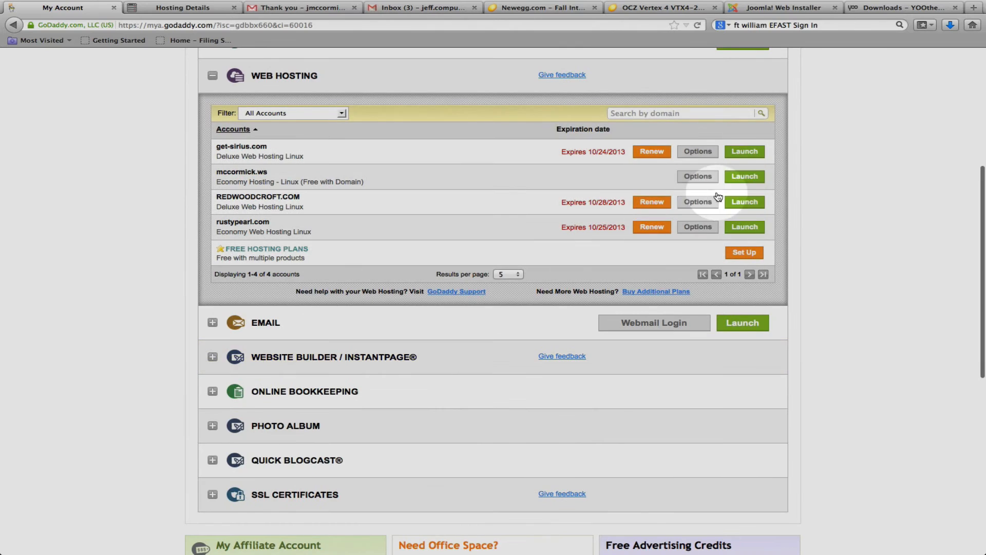
{"action": "left_click", "coordinate": [758, 157]}
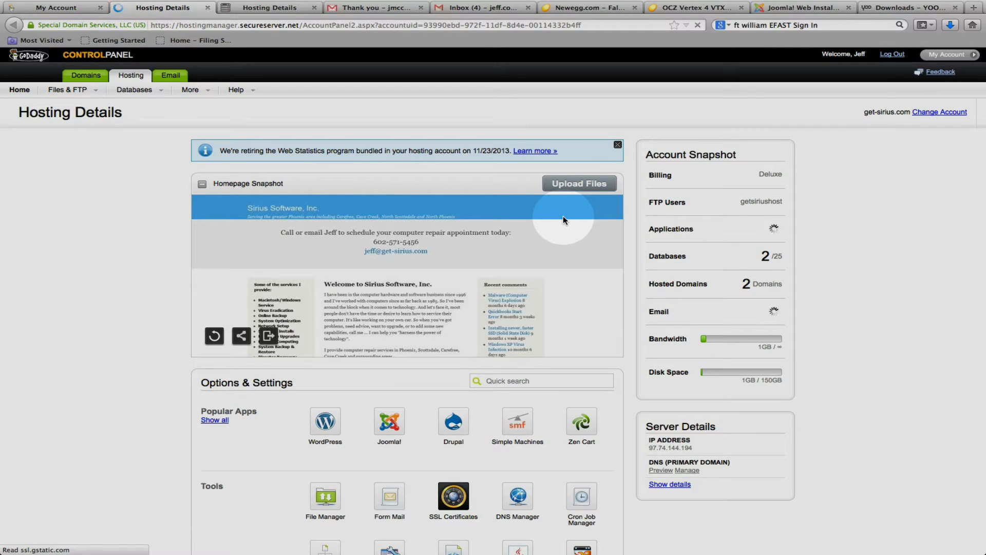
{"action": "left_click", "coordinate": [754, 257]}
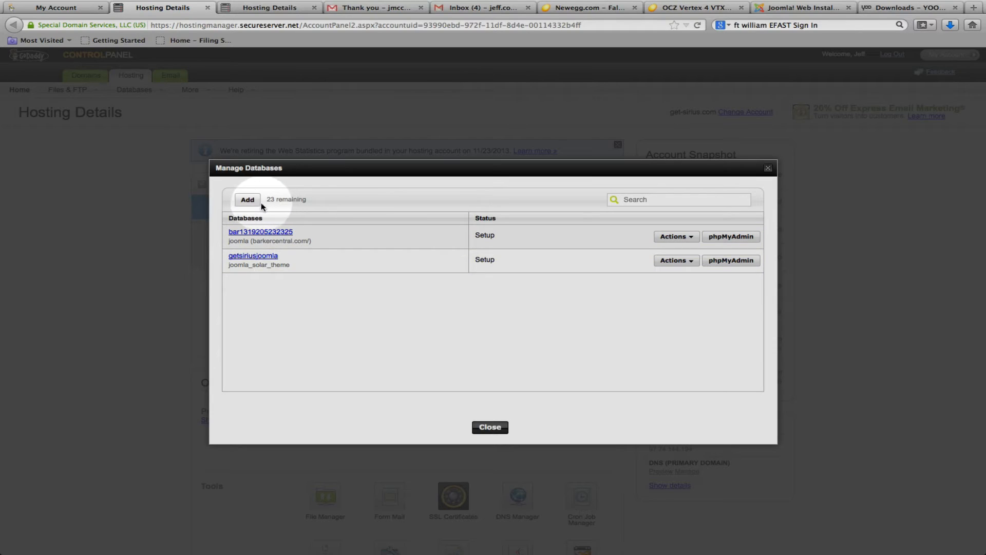
Open the form for adding a MySQL database to review its required fields, and cancel it.
{"action": "left_click", "coordinate": [248, 200]}
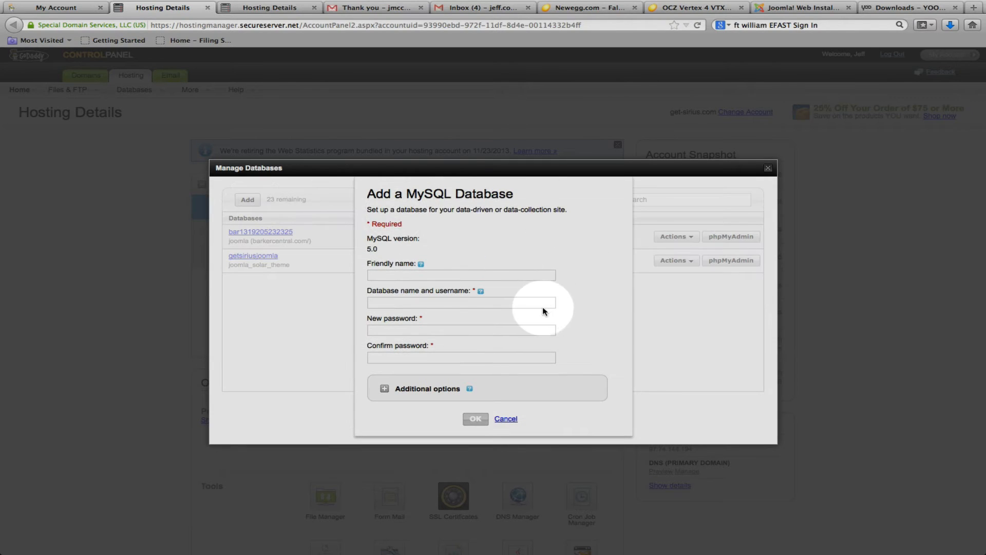
{"action": "left_click", "coordinate": [506, 302]}
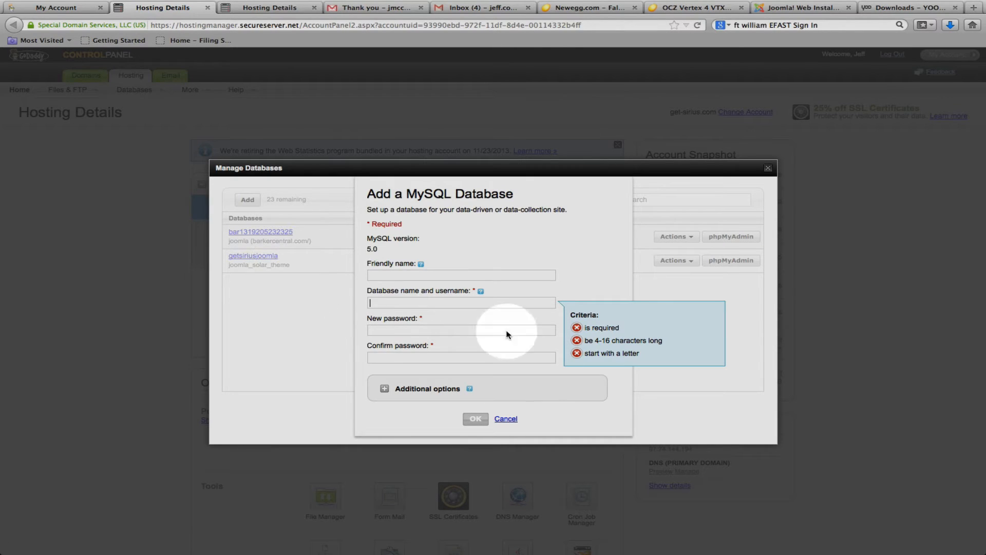
{"action": "left_click", "coordinate": [506, 419]}
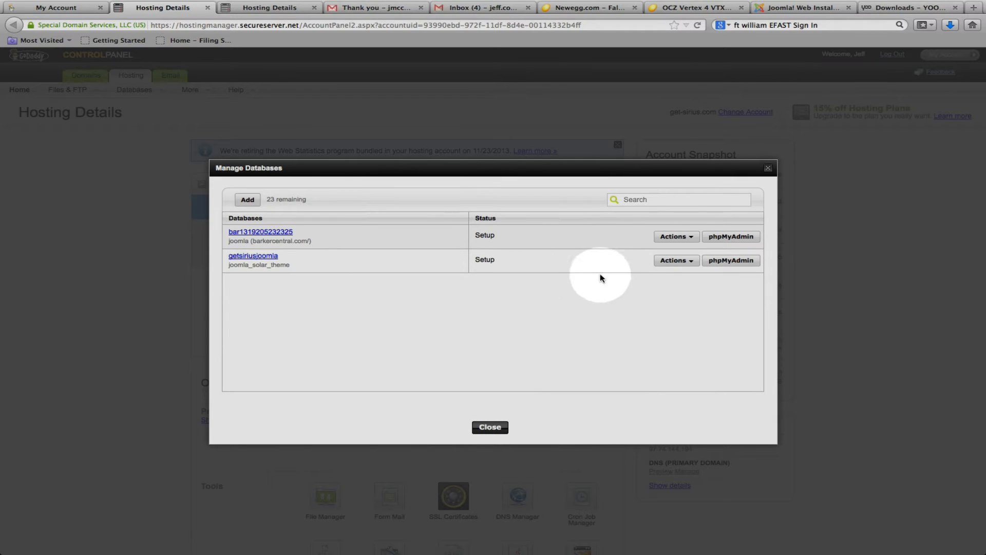
Copy the hostname from the details of the getsiriusjoomla database, and close the database manager.
{"action": "left_click", "coordinate": [680, 261]}
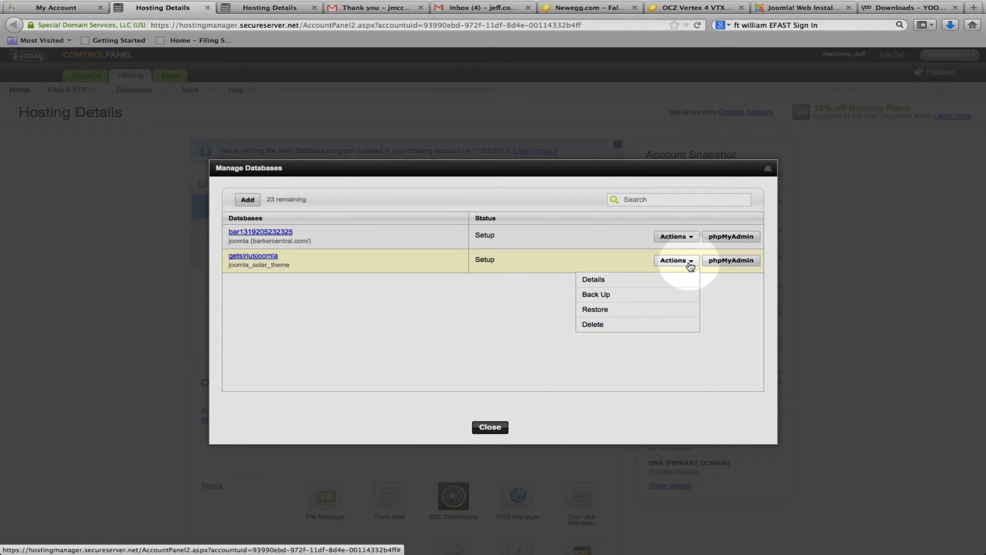
{"action": "left_click", "coordinate": [594, 280]}
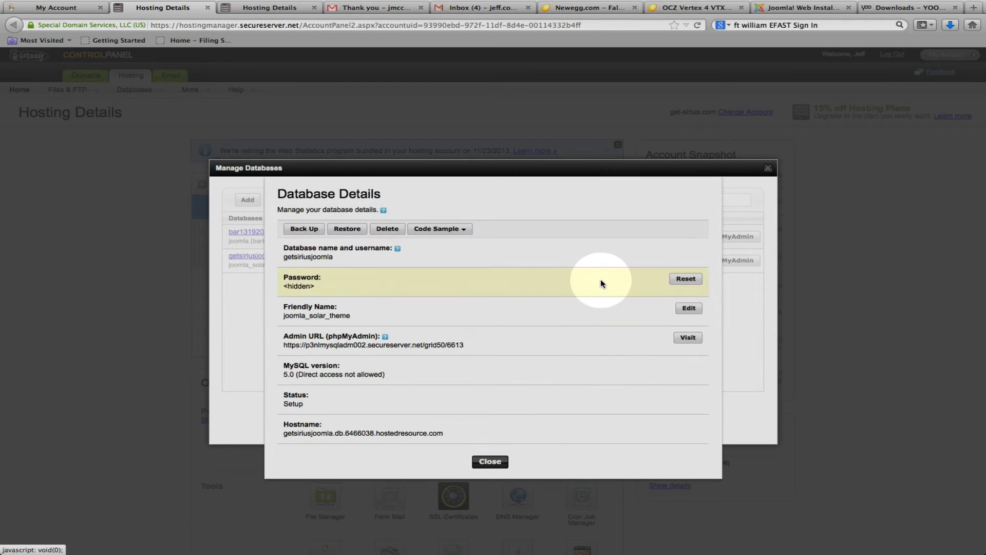
{"action": "left_click_drag", "start_coordinate": [460, 437], "coordinate": [280, 422]}
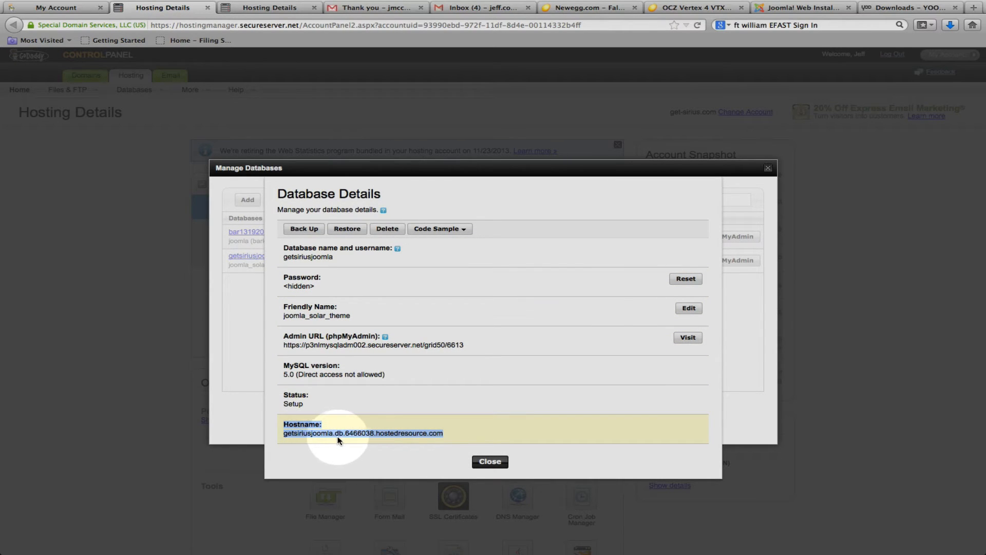
{"action": "left_click", "coordinate": [411, 434]}
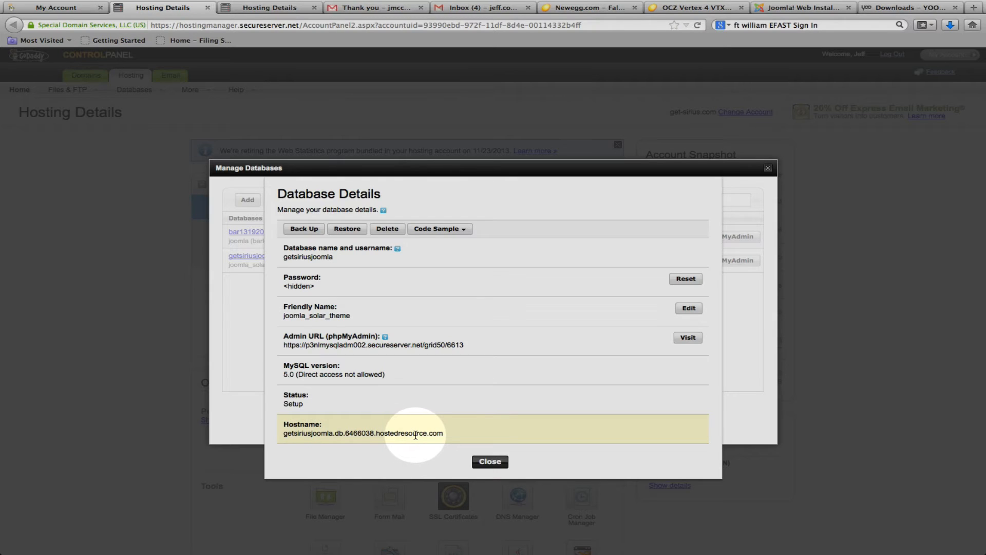
{"action": "left_click", "coordinate": [500, 459]}
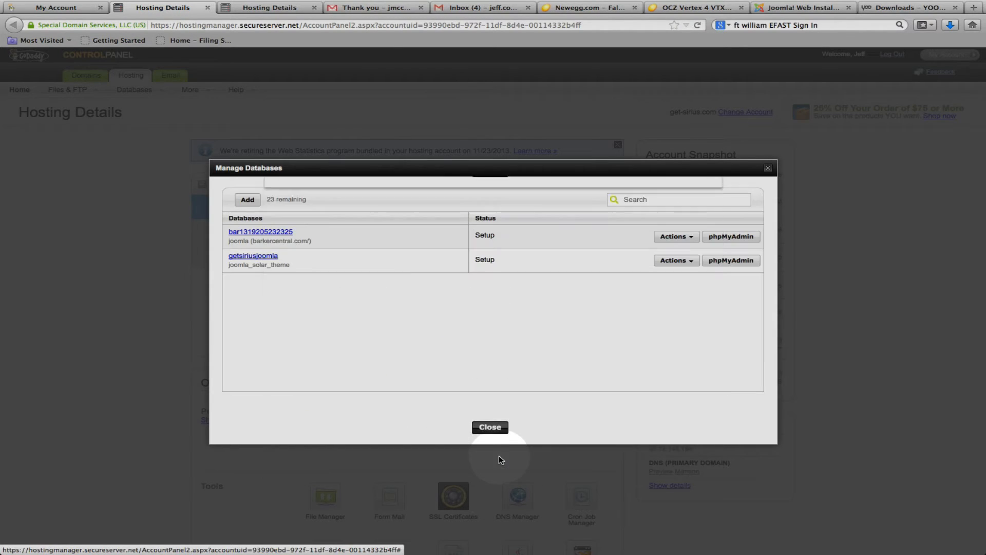
{"action": "left_click", "coordinate": [769, 169]}
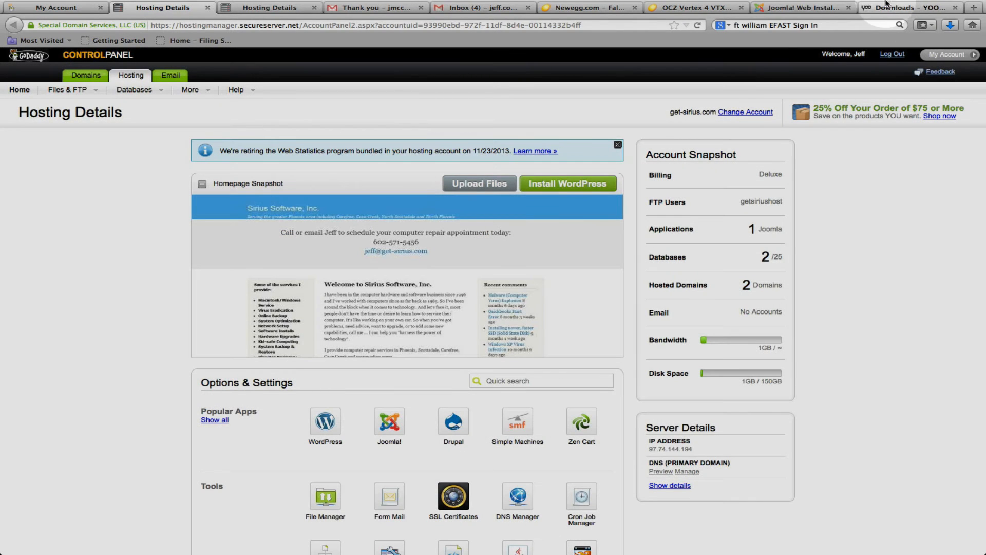
In the Joomla installer, continue with English (United States) through the pre-installation check and licence to the database configuration.
{"action": "left_click", "coordinate": [826, 9]}
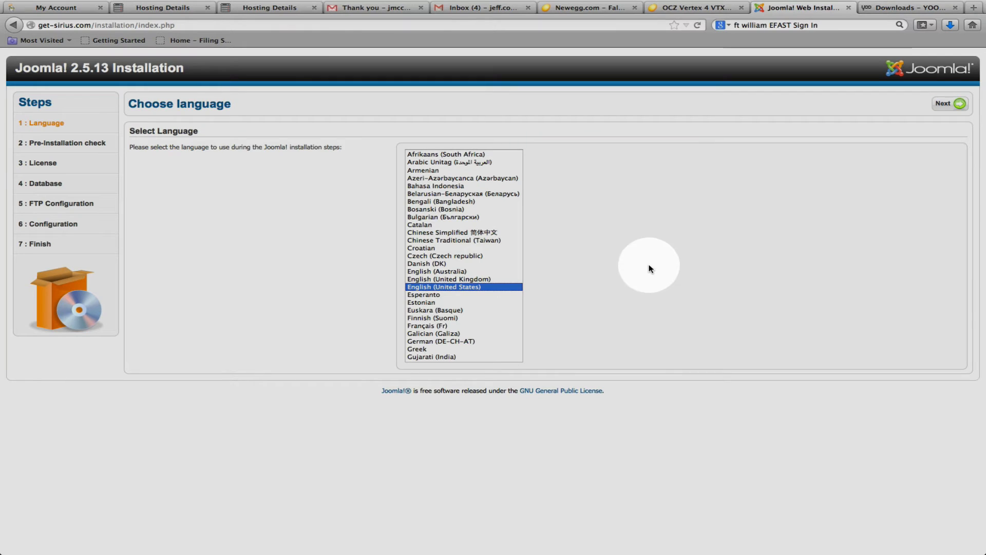
{"action": "left_click", "coordinate": [959, 104]}
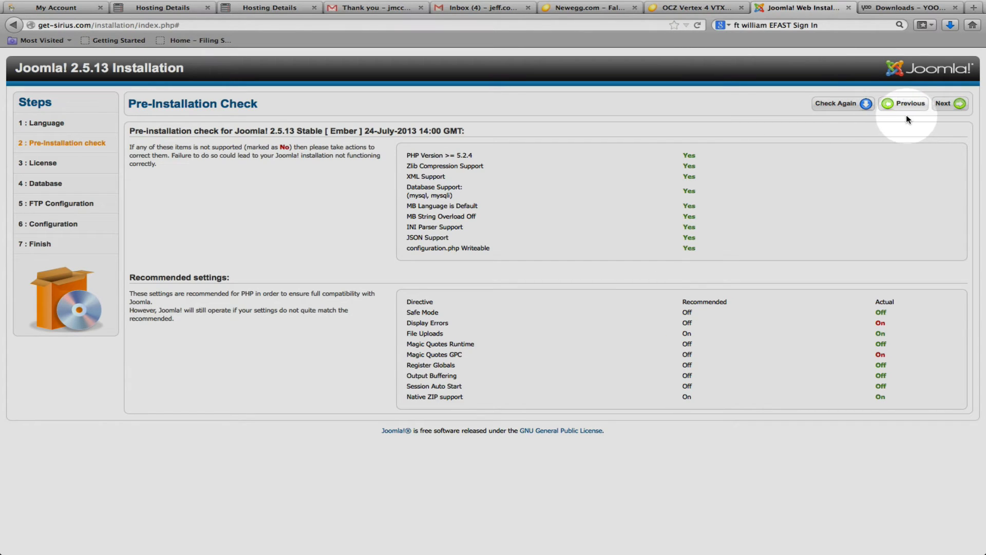
{"action": "left_click", "coordinate": [952, 106]}
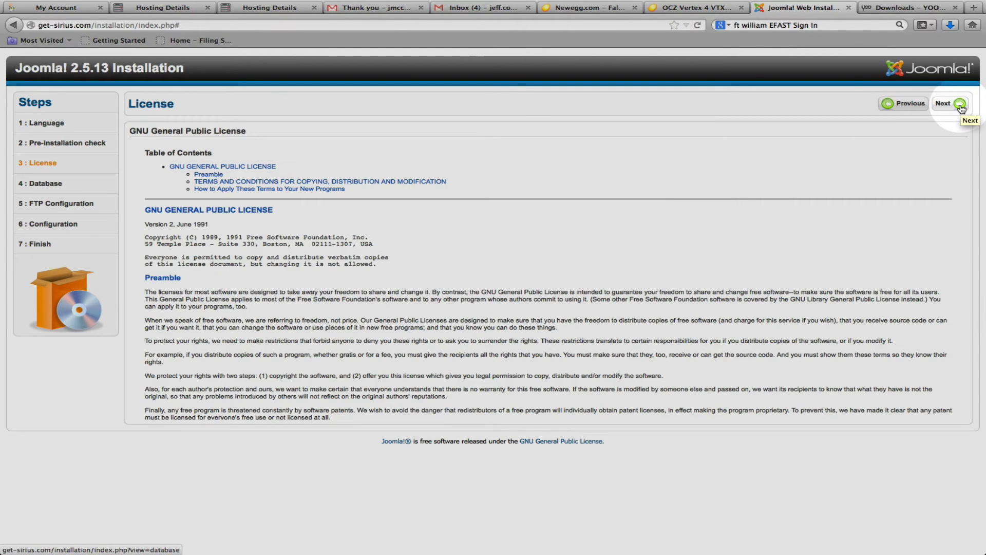
{"action": "left_click", "coordinate": [961, 106]}
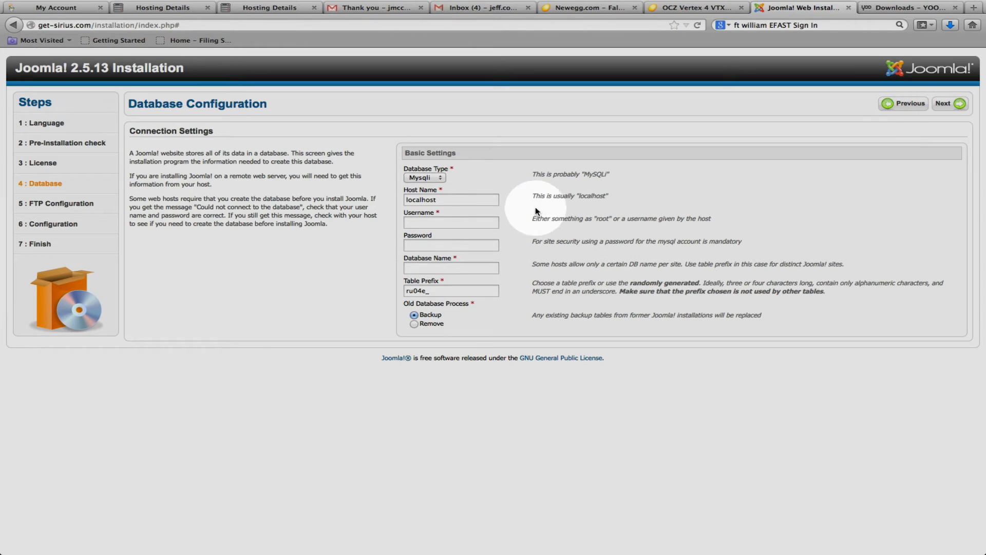
Set the database type to Mysql.
{"action": "left_click", "coordinate": [428, 179]}
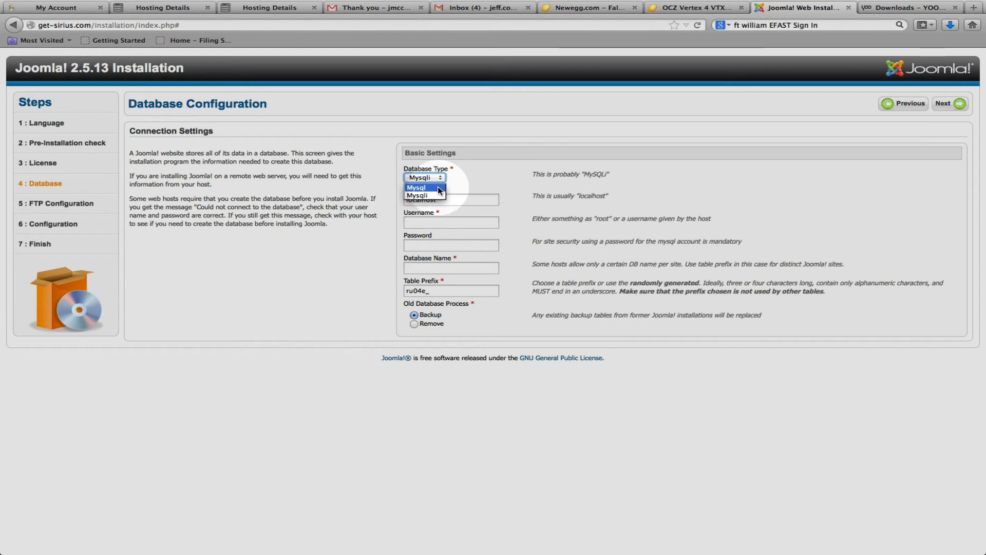
{"action": "left_click", "coordinate": [435, 187]}
{"action": "left_click", "coordinate": [520, 173]}
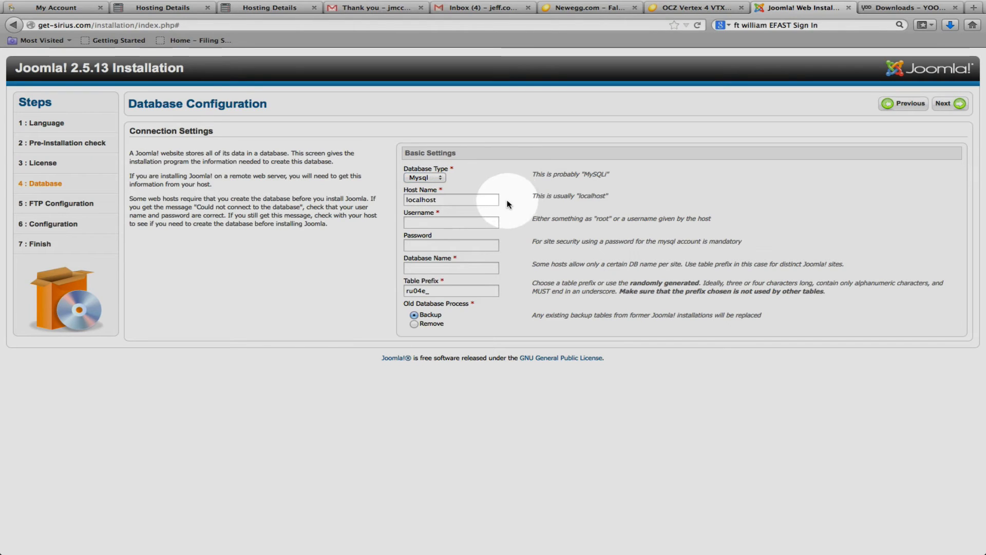
Replace localhost in the host name with the copied getsiriusjoomla database hostname, removing the leading "Hostname:" label.
{"action": "left_click", "coordinate": [482, 201]}
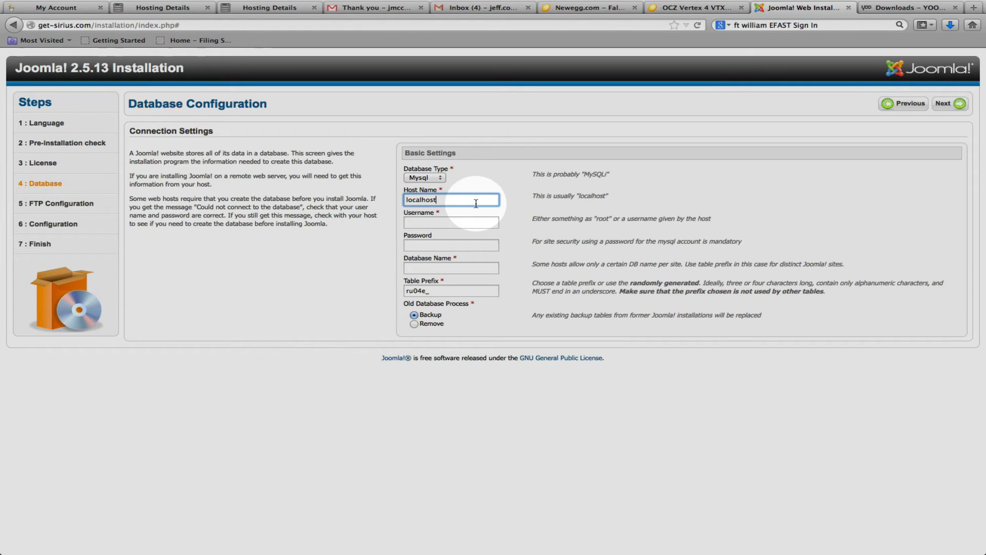
{"action": "left_click_drag", "start_coordinate": [476, 203], "coordinate": [342, 203]}
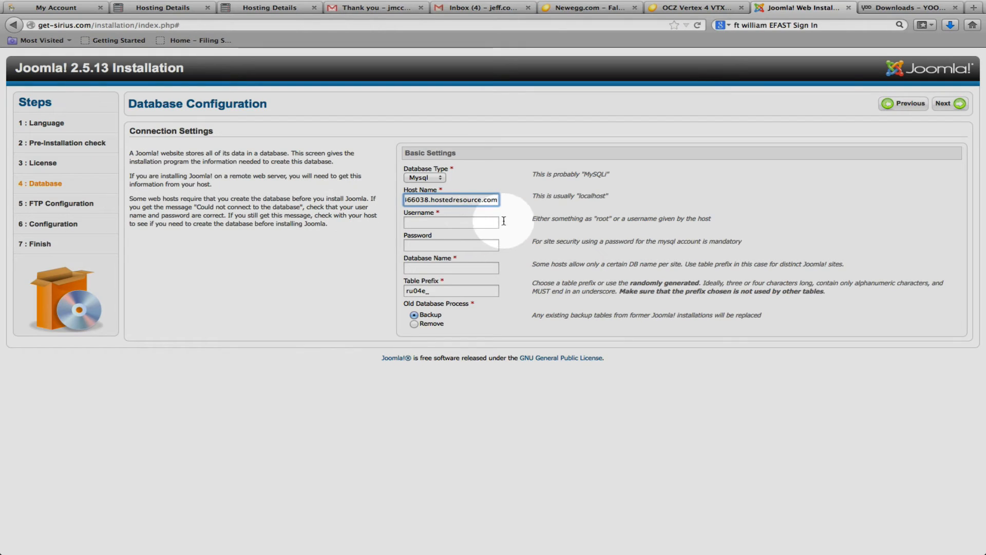
{"action": "left_click_drag", "start_coordinate": [477, 201], "coordinate": [319, 199]}
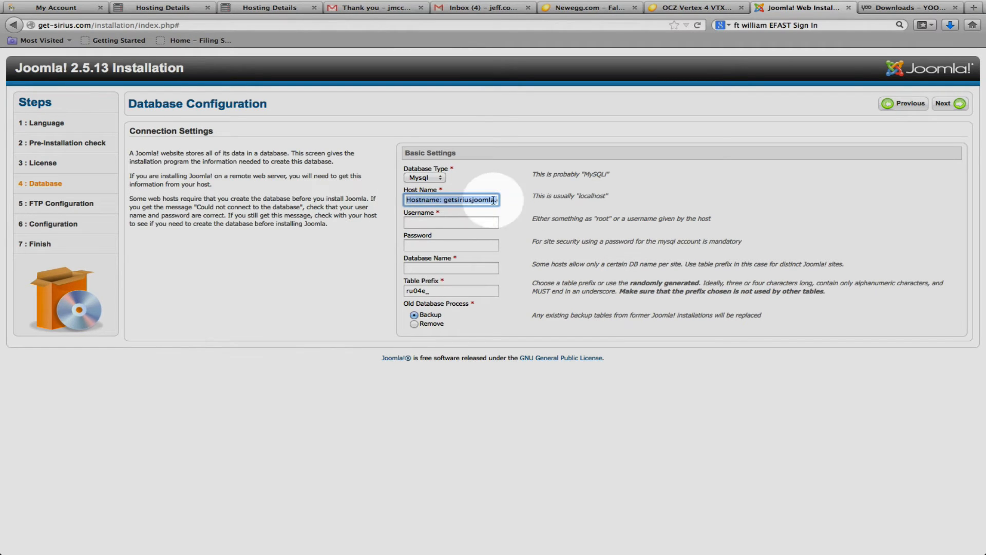
{"action": "left_click", "coordinate": [450, 201]}
{"action": "key", "text": "BackSpace"}
{"action": "key", "text": "BackSpace"}
{"action": "key", "text": "BackSpace"}
{"action": "key", "text": "BackSpace"}
{"action": "key", "text": "BackSpace"}
{"action": "key", "text": "BackSpace"}
{"action": "key", "text": "BackSpace"}
{"action": "key", "text": "BackSpace"}
{"action": "key", "text": "BackSpace"}
{"action": "key", "text": "BackSpace"}
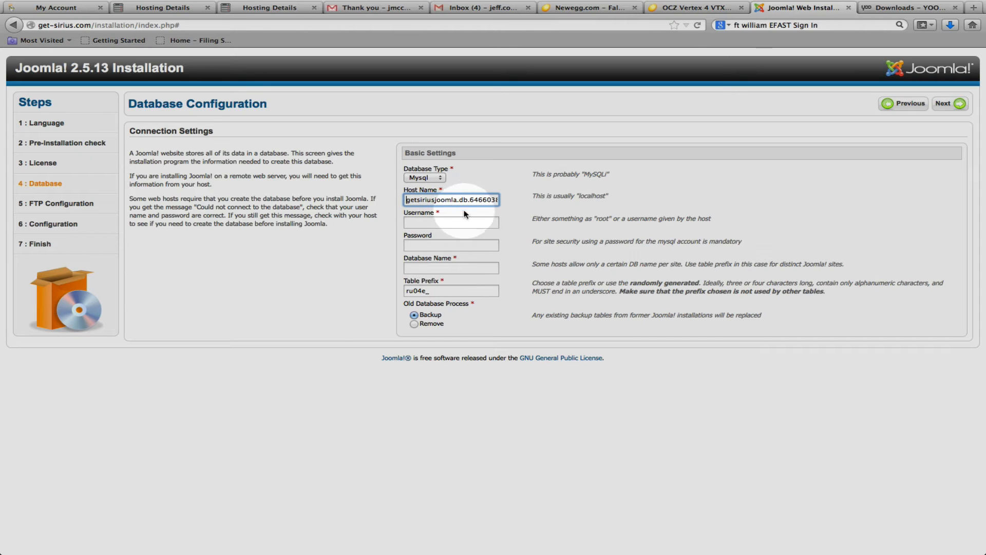
Switch to Evernote to look up the database username in the Joomla setup note, and return to Firefox.
{"action": "left_click", "coordinate": [466, 224]}
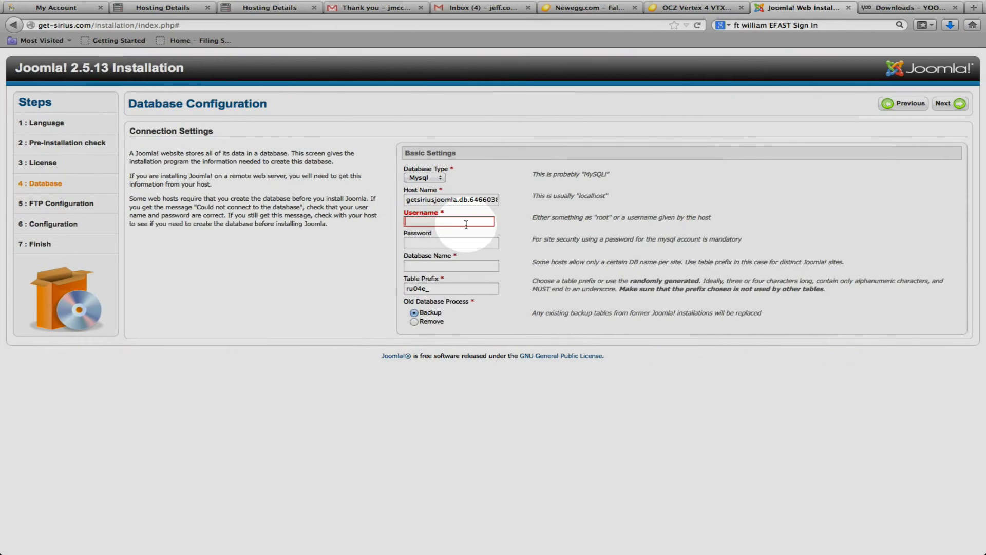
{"action": "key", "text": "super+Tab"}
{"action": "key", "text": "super+Tab"}
{"action": "key", "text": "super+Tab"}
{"action": "key", "text": "super+Tab"}
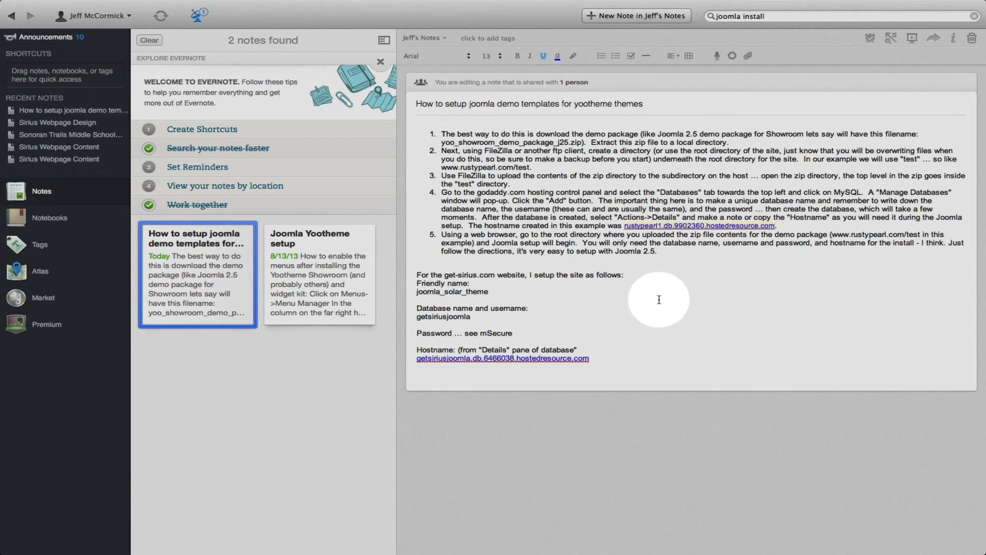
{"action": "key", "text": "super+Tab"}
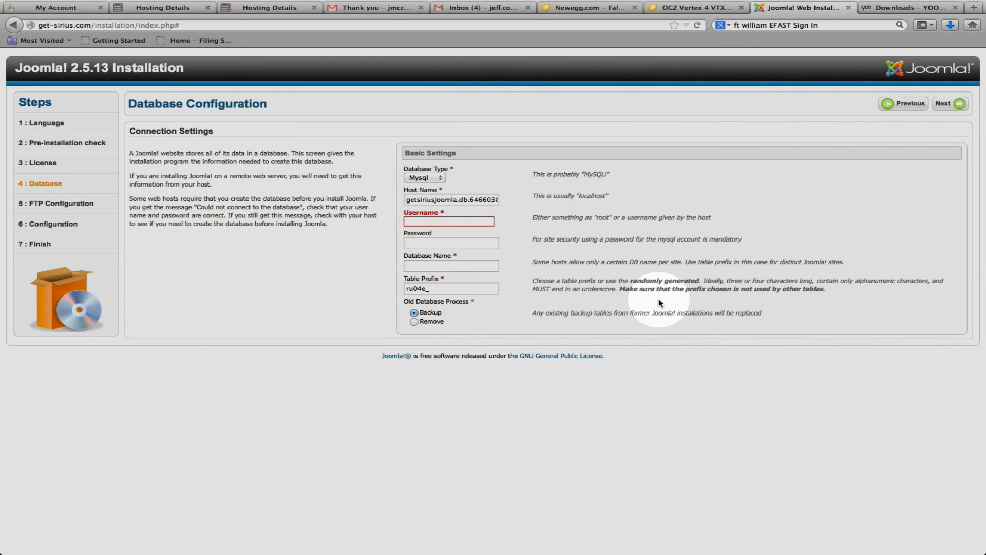
Enter getsiriusjoomla as the database username and proceed to the password field.
{"action": "type", "text": "get"}
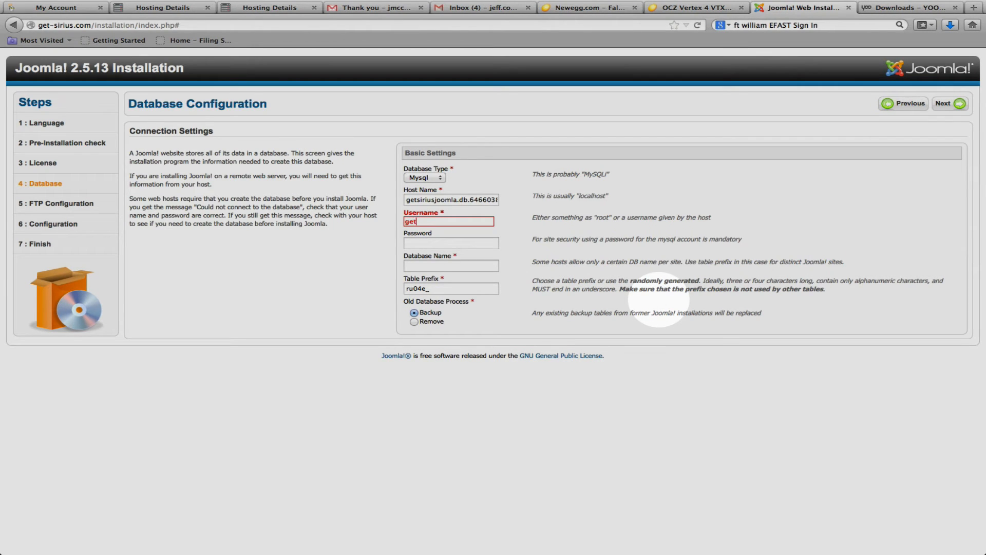
{"action": "type", "text": "sirius"}
{"action": "type", "text": "joomla"}
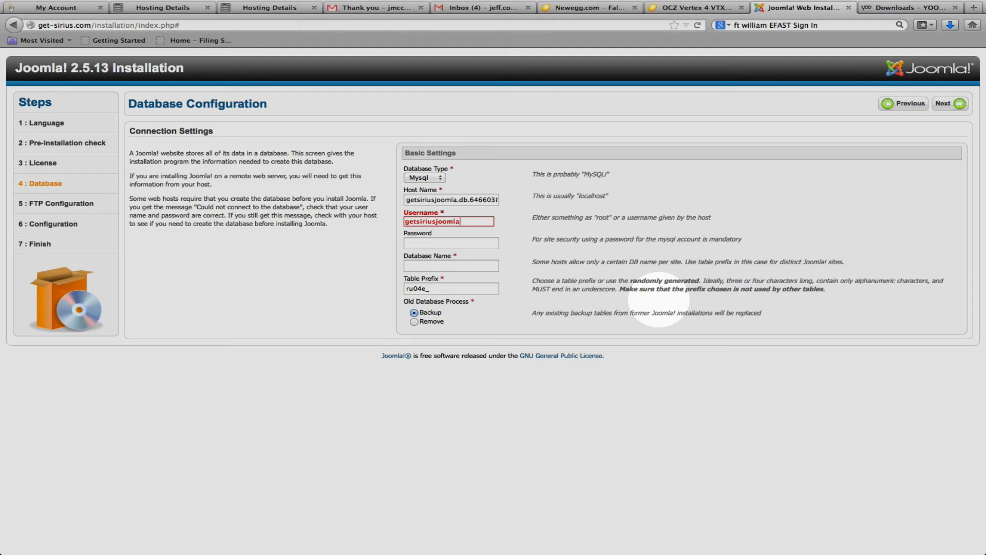
{"action": "key", "text": "Tab"}
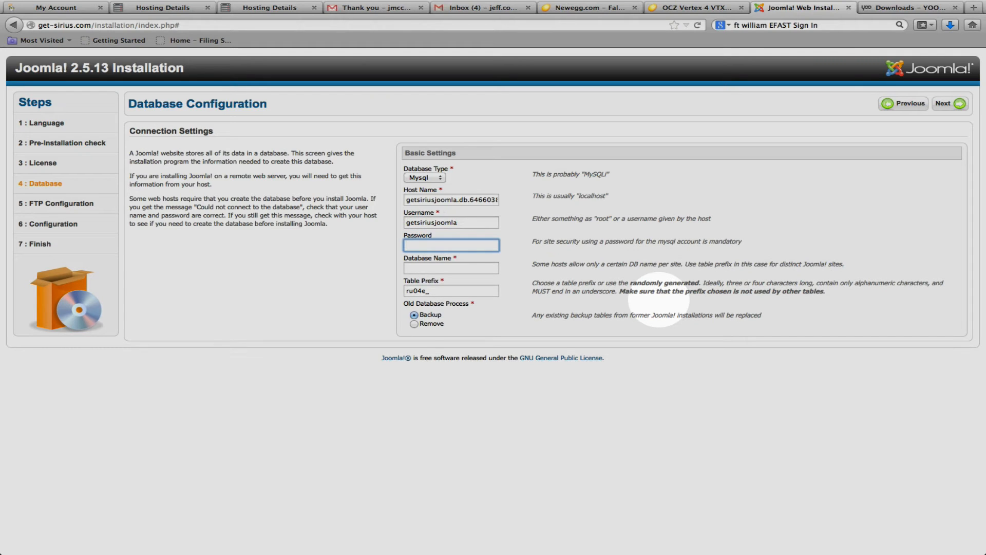
Enter the database password and proceed to the database name field.
{"action": "type", "text": "••••"}
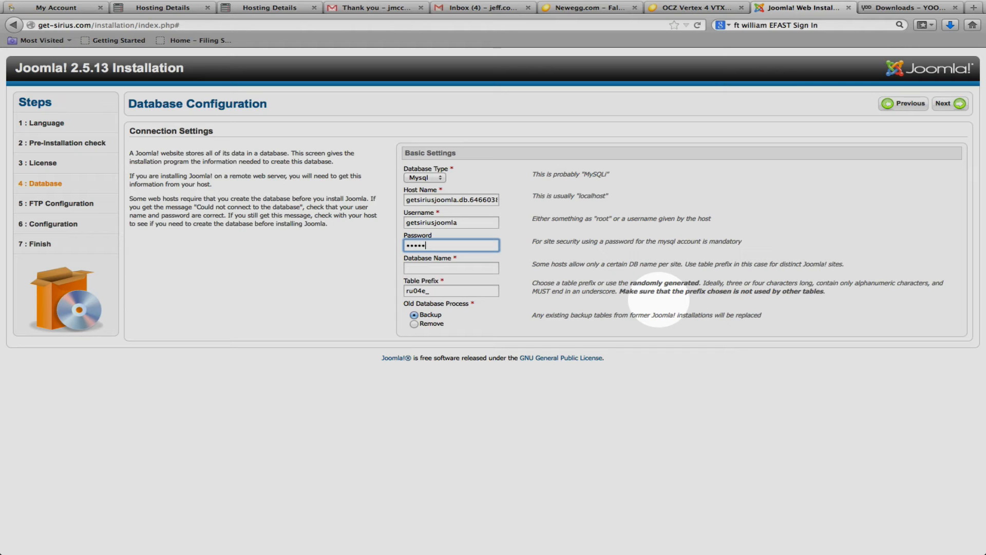
{"action": "type", "text": "•••••"}
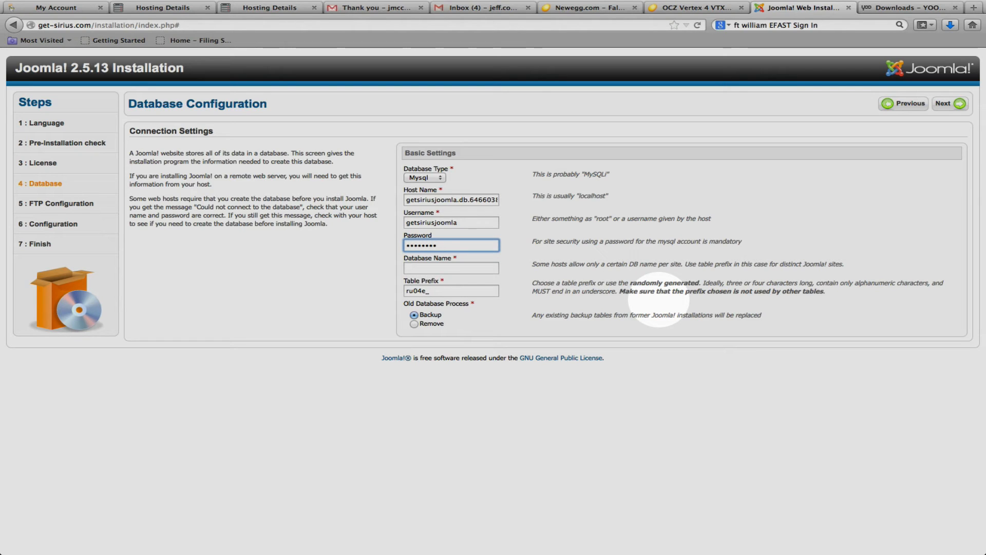
{"action": "key", "text": "Tab"}
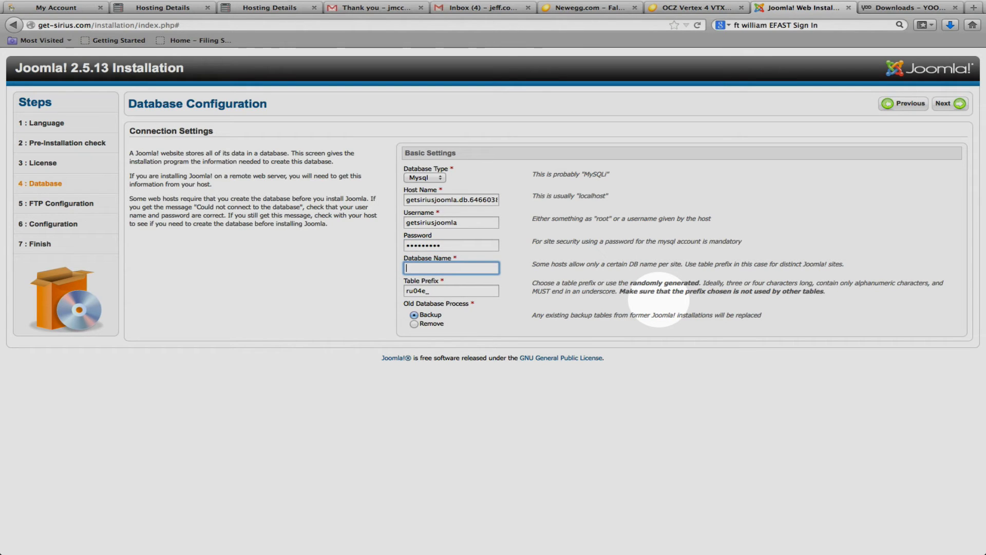
Set the database name to getsiriusjoomla, keep the generated table prefix, and continue past the optional FTP configuration.
{"action": "type", "text": "getsiriusjoomla"}
{"action": "key", "text": "Tab"}
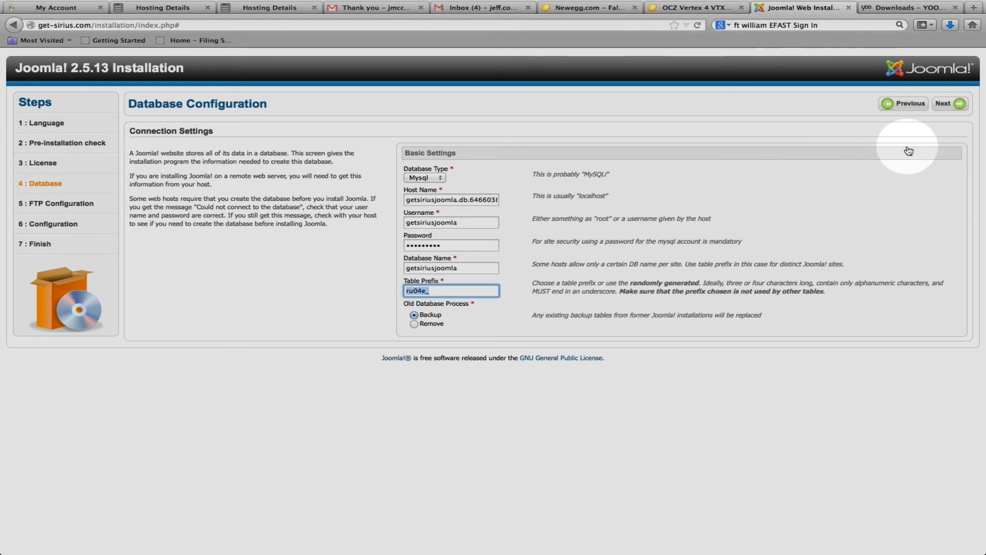
{"action": "left_click", "coordinate": [959, 105]}
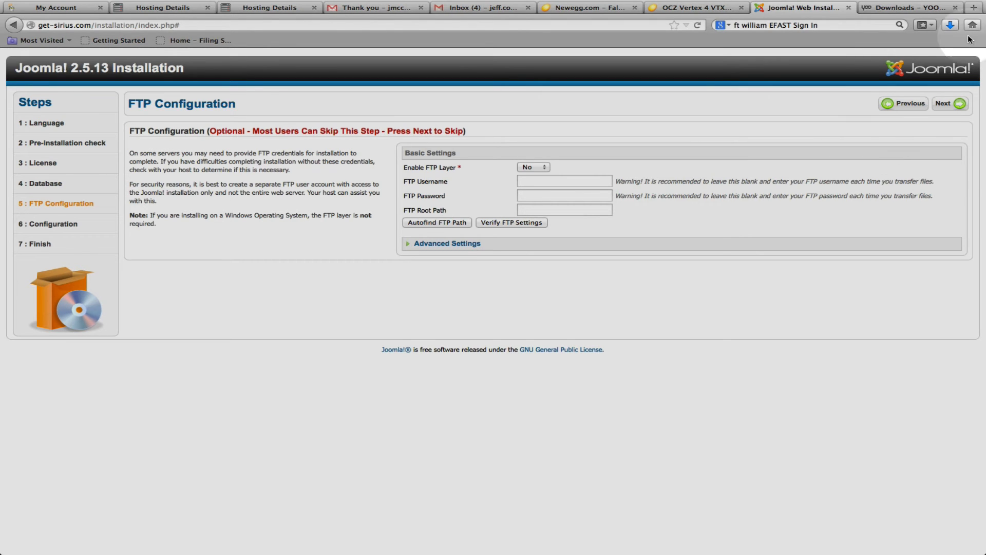
{"action": "left_click", "coordinate": [955, 103]}
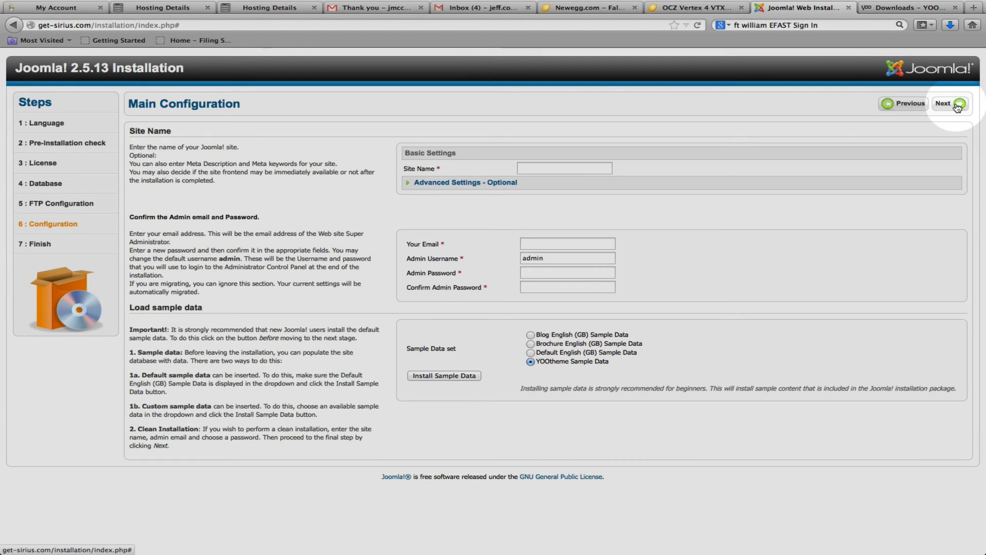
Look over the optional advanced site settings, and fill in the administrator's email address and the admin username.
{"action": "left_click", "coordinate": [506, 185]}
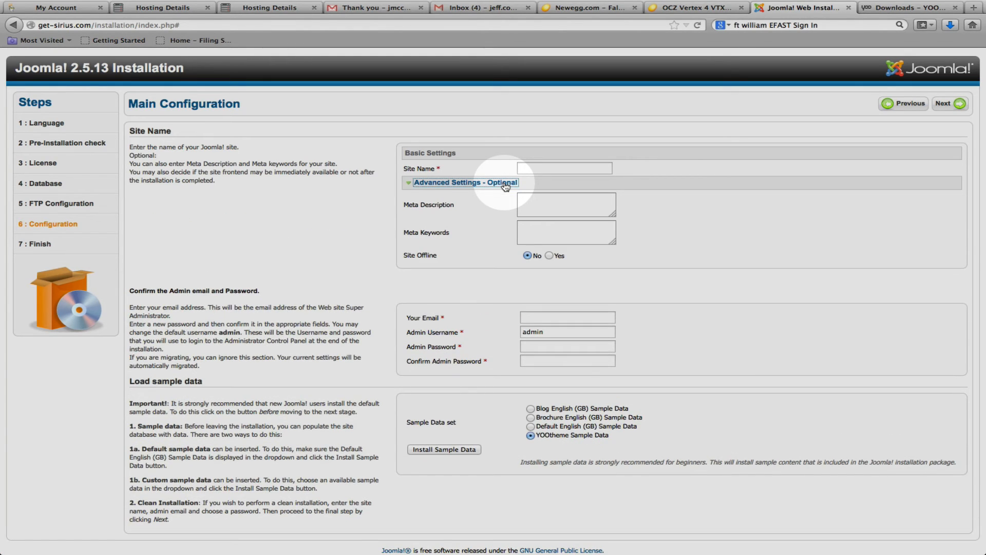
{"action": "left_click", "coordinate": [506, 184]}
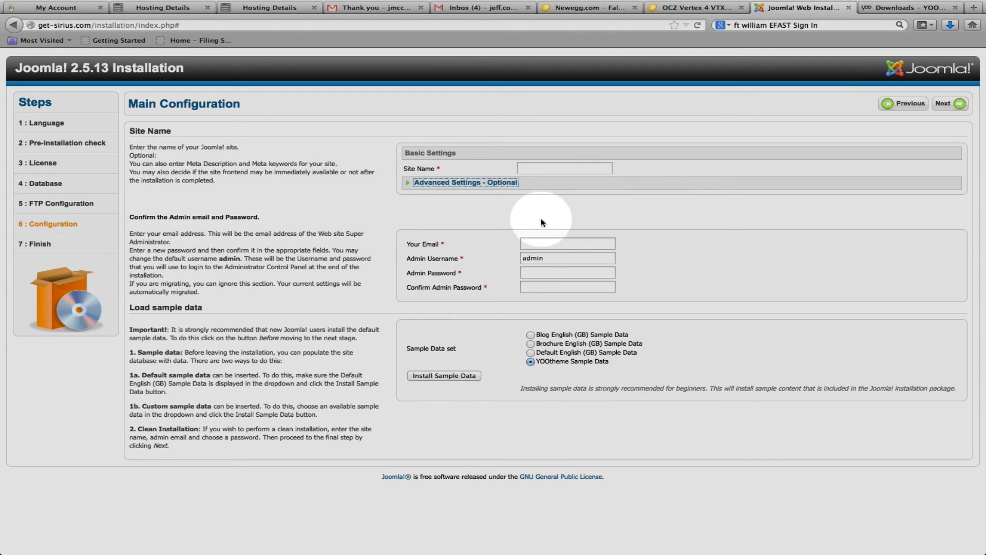
{"action": "left_click", "coordinate": [554, 245]}
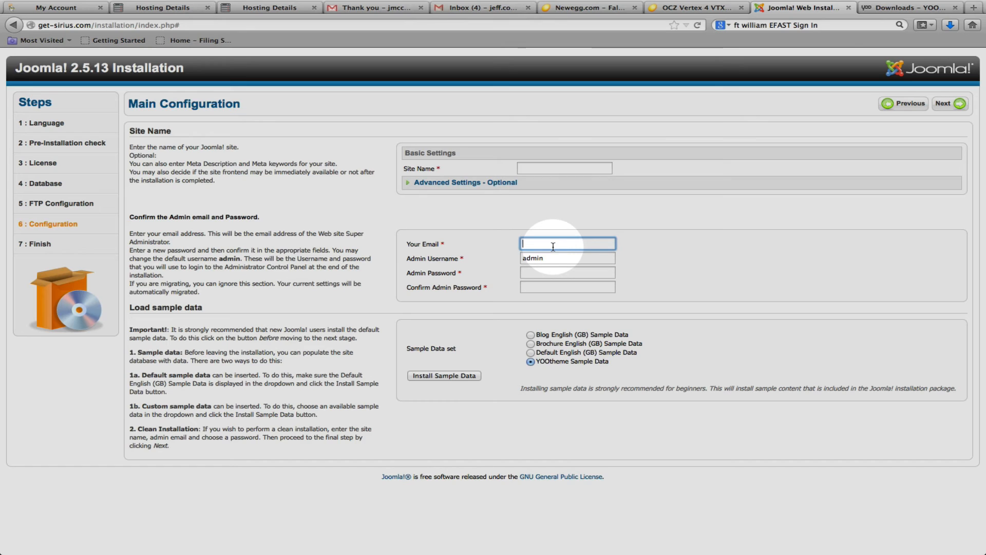
{"action": "key", "text": "Tab"}
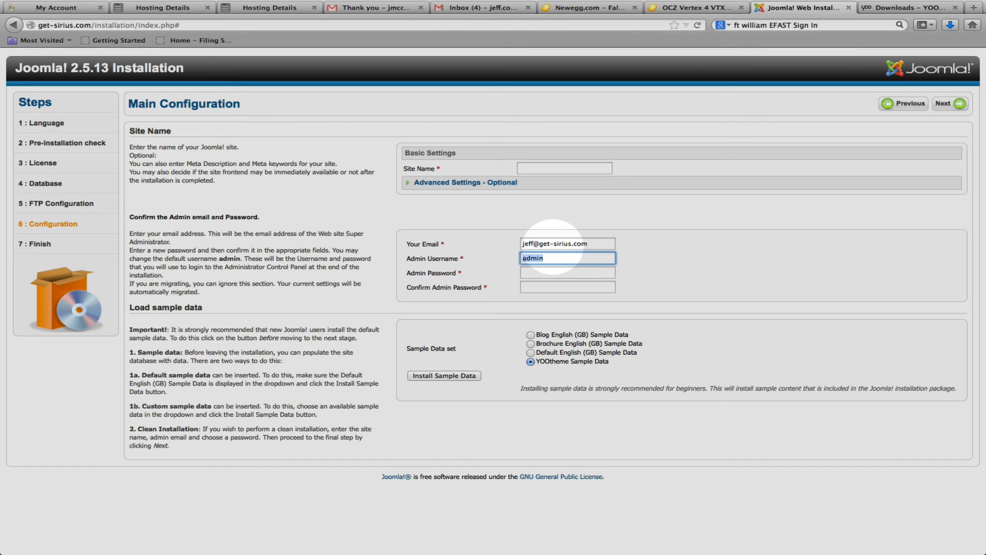
{"action": "key", "text": "Tab"}
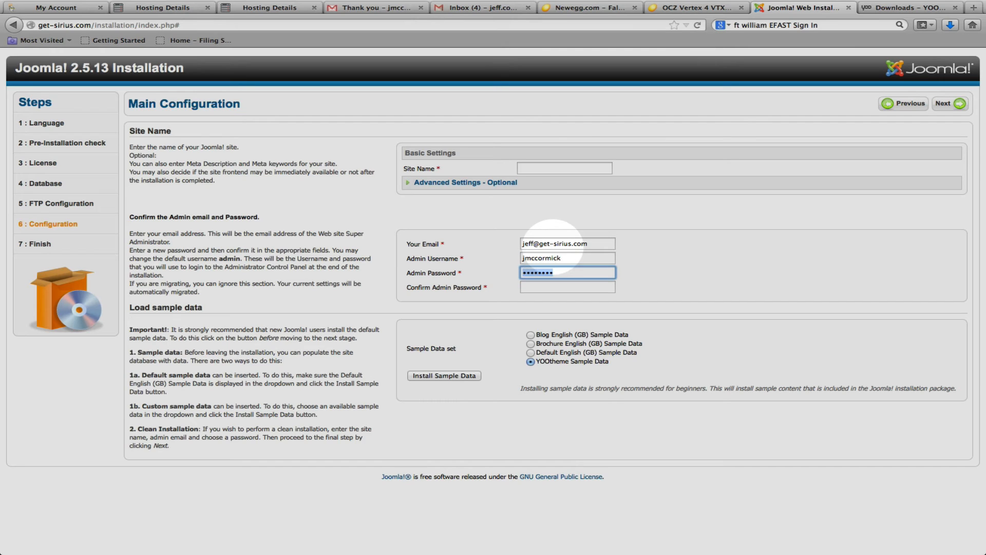
Enter the admin password and repeat it in the confirmation field.
{"action": "type", "text": "pa•••••••"}
{"action": "key", "text": "Tab"}
{"action": "type", "text": "•••••••••"}
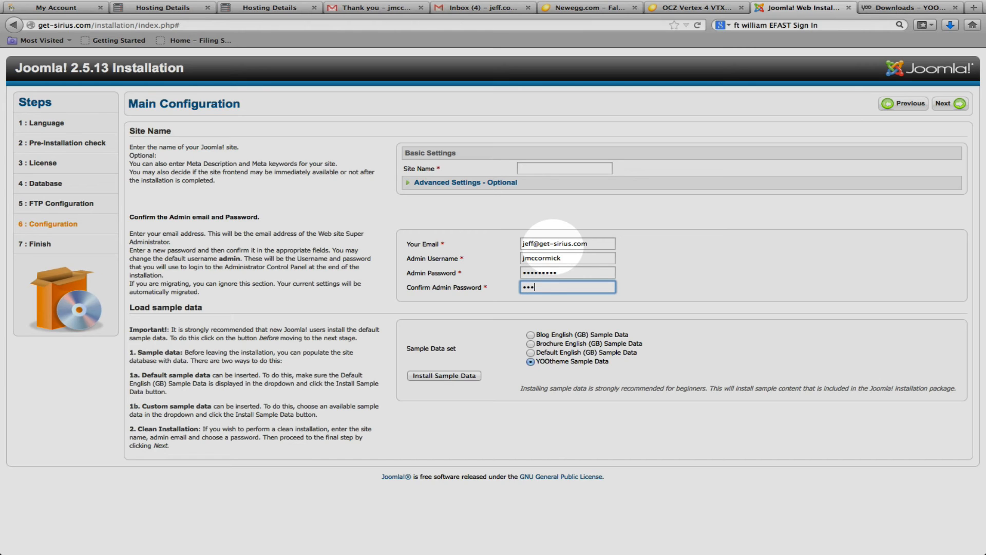
{"action": "key", "text": "Tab"}
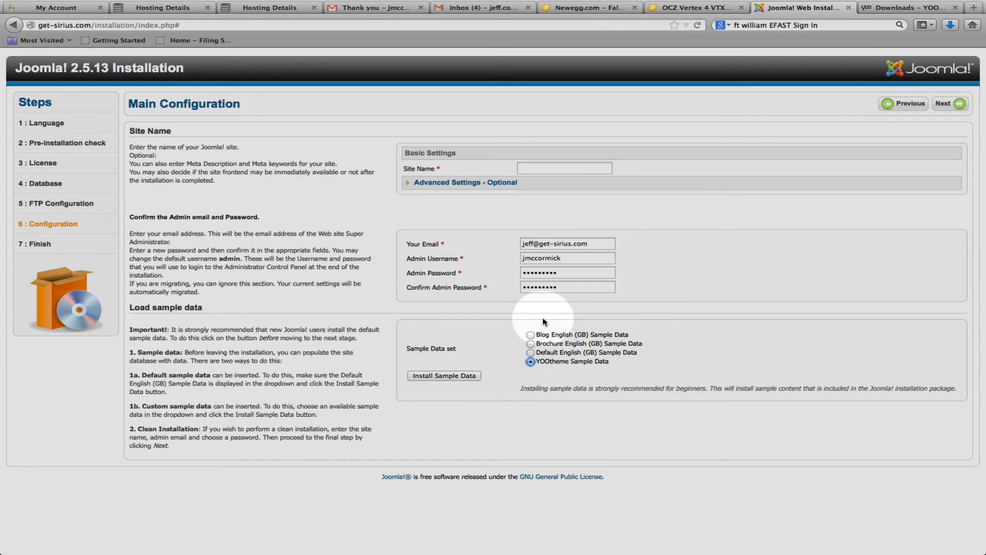
Set the site name to get-sirius.com, install the YOOtheme Sample Data set, and proceed to the Finish page.
{"action": "left_click", "coordinate": [548, 167]}
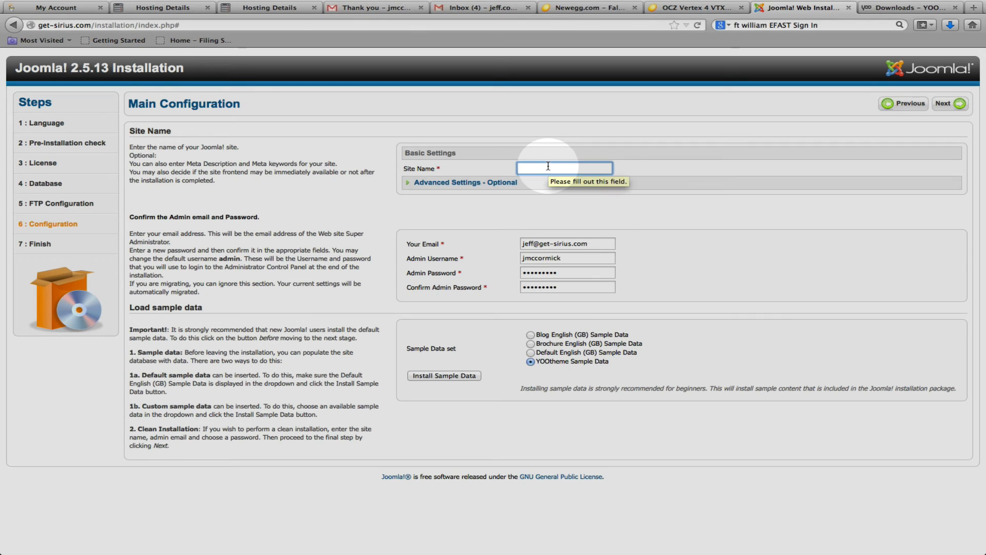
{"action": "type", "text": "get-sirius.com"}
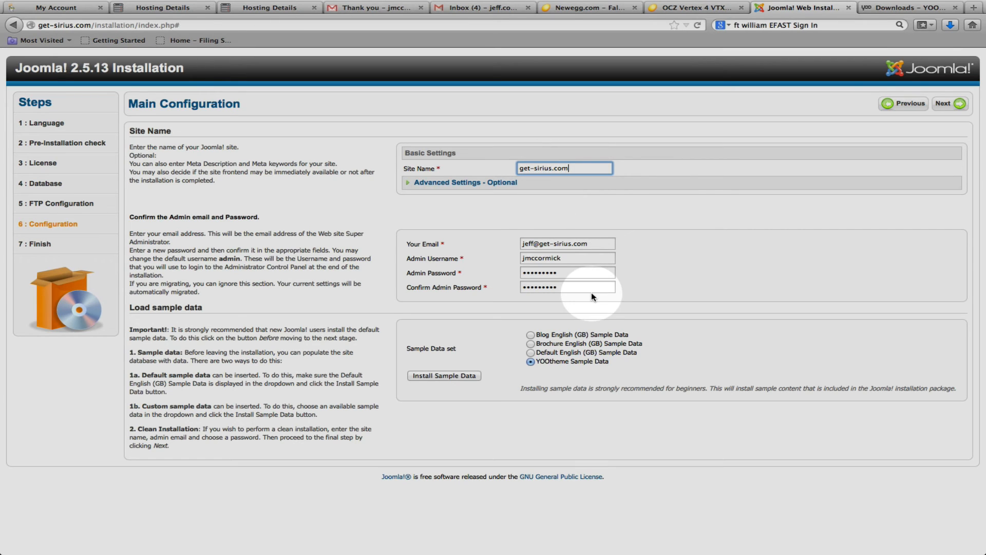
{"action": "left_click", "coordinate": [473, 380]}
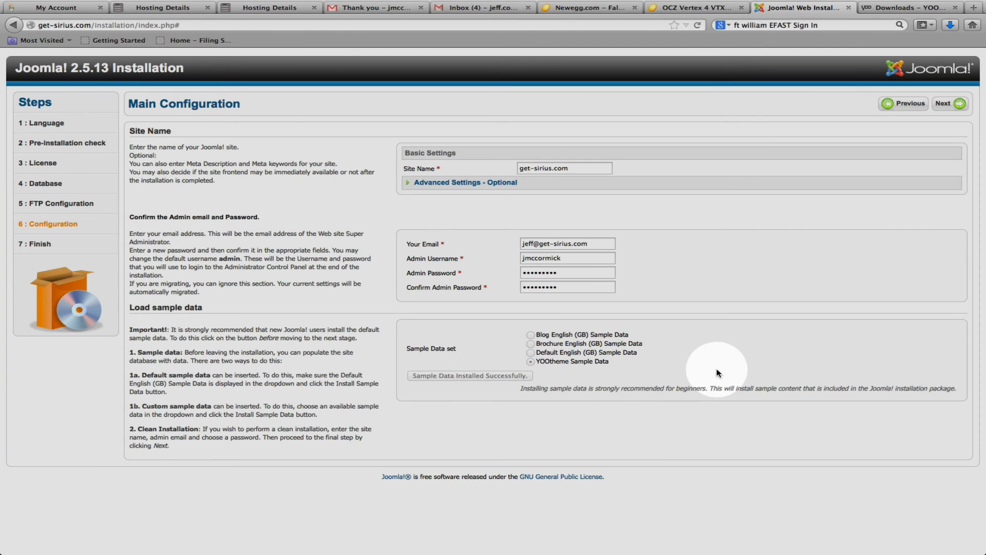
{"action": "left_click", "coordinate": [960, 103]}
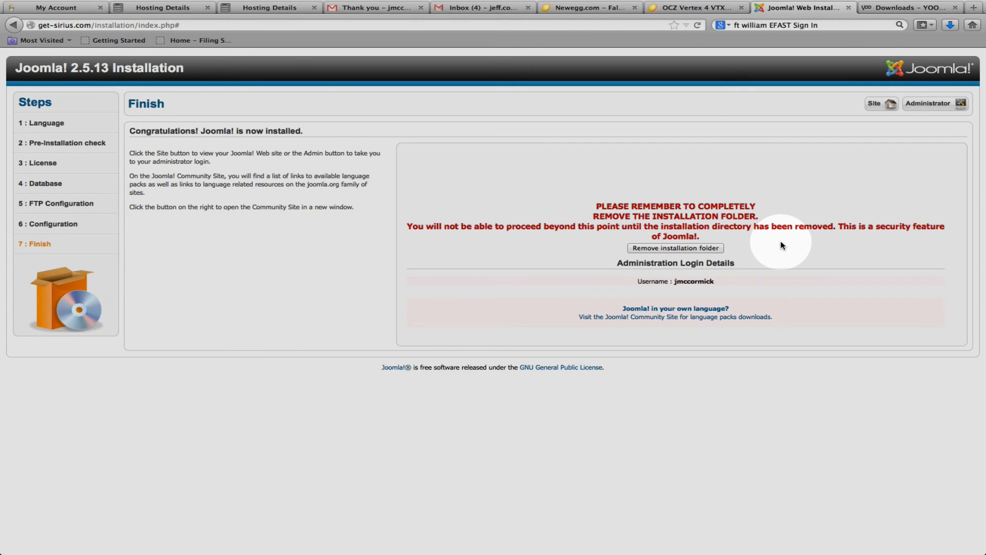
Remove the installation folder, and switch to FileZilla to refresh the remote root listing and check for that folder.
{"action": "left_click", "coordinate": [712, 249]}
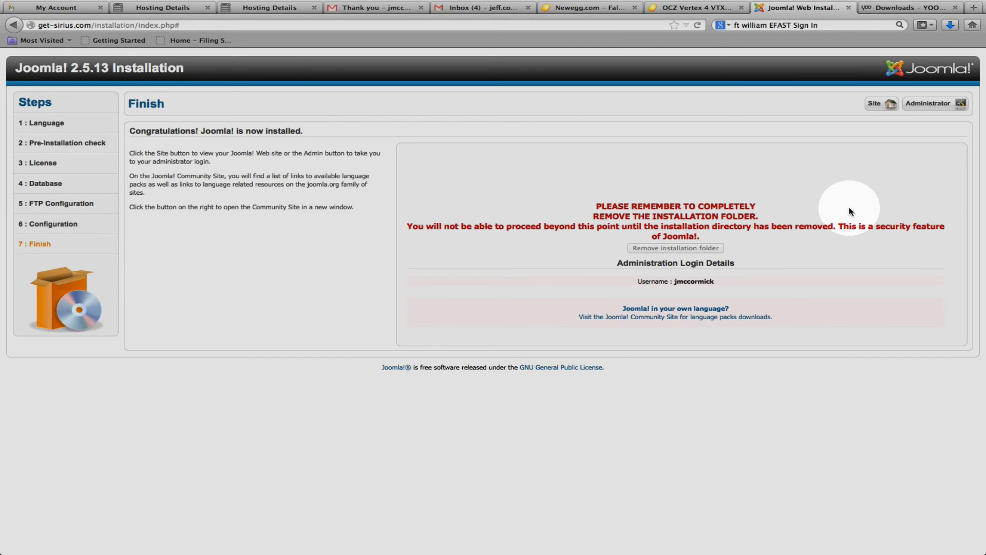
{"action": "key", "text": "super+Tab"}
{"action": "key", "text": "super+Tab"}
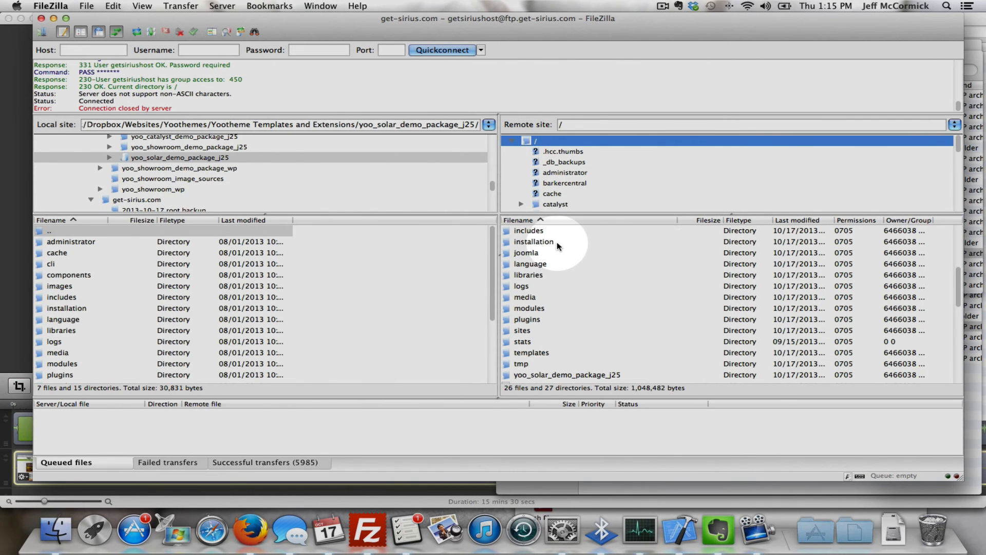
{"action": "left_click", "coordinate": [558, 242]}
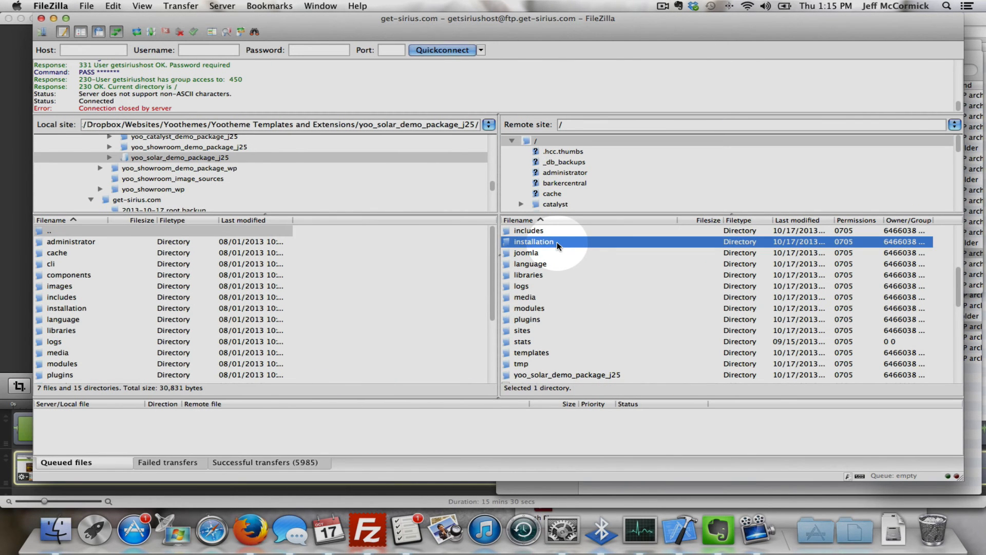
{"action": "right_click", "coordinate": [626, 292]}
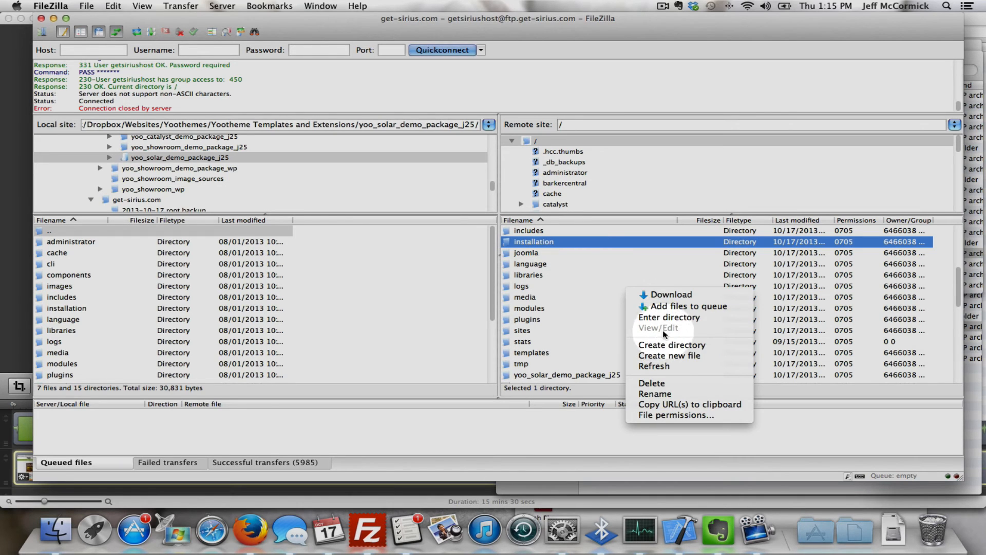
{"action": "left_click", "coordinate": [663, 366]}
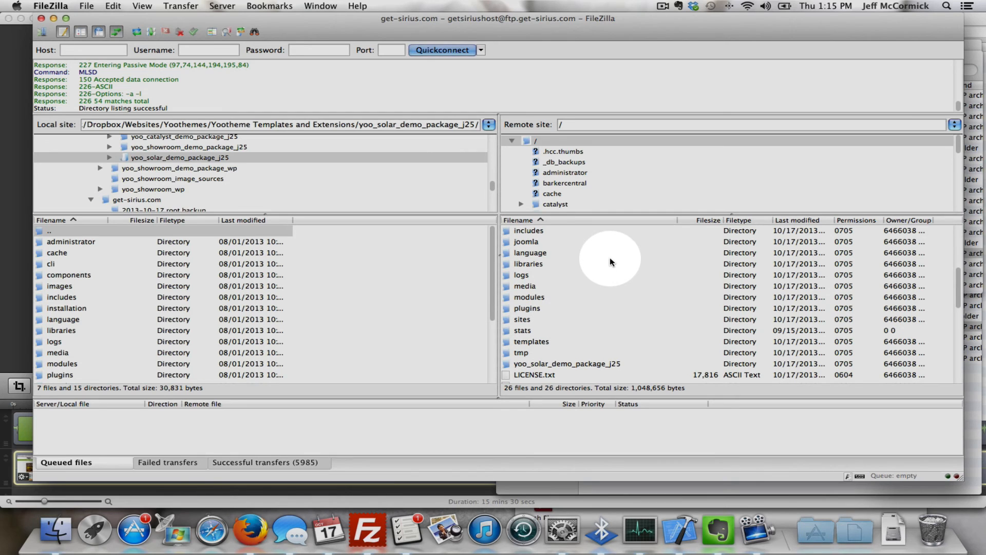
Return to Firefox and reload the Joomla installer page.
{"action": "key", "text": "super+Tab"}
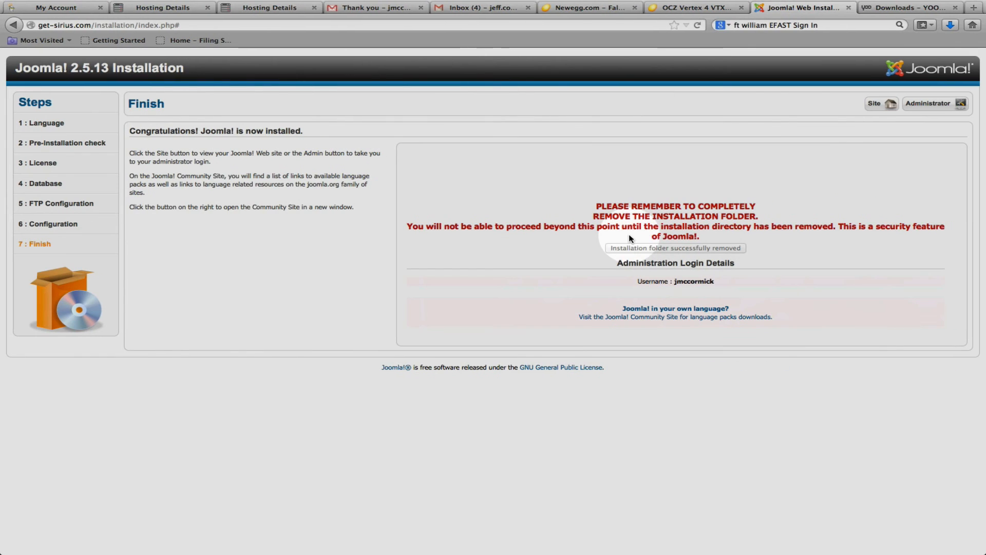
{"action": "right_click", "coordinate": [692, 168]}
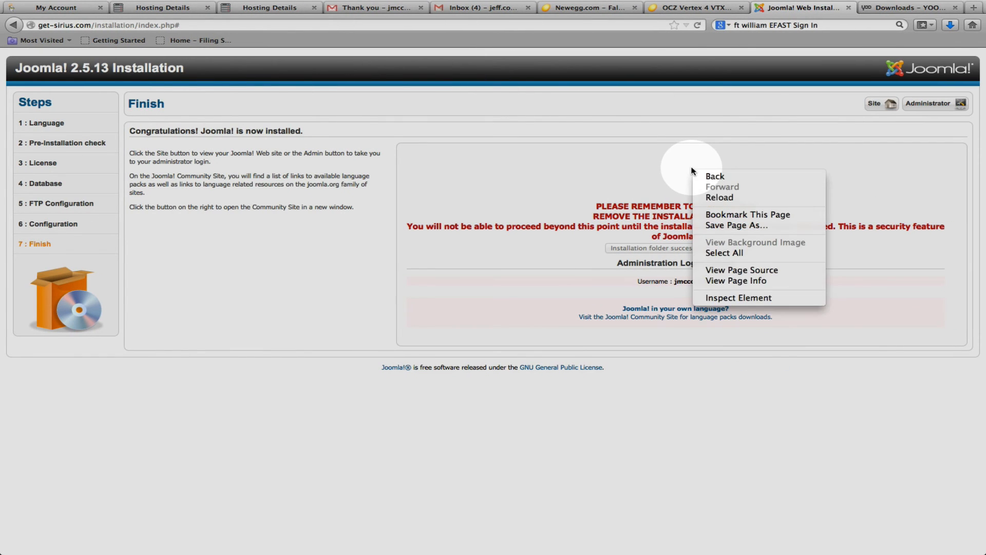
{"action": "left_click", "coordinate": [711, 198]}
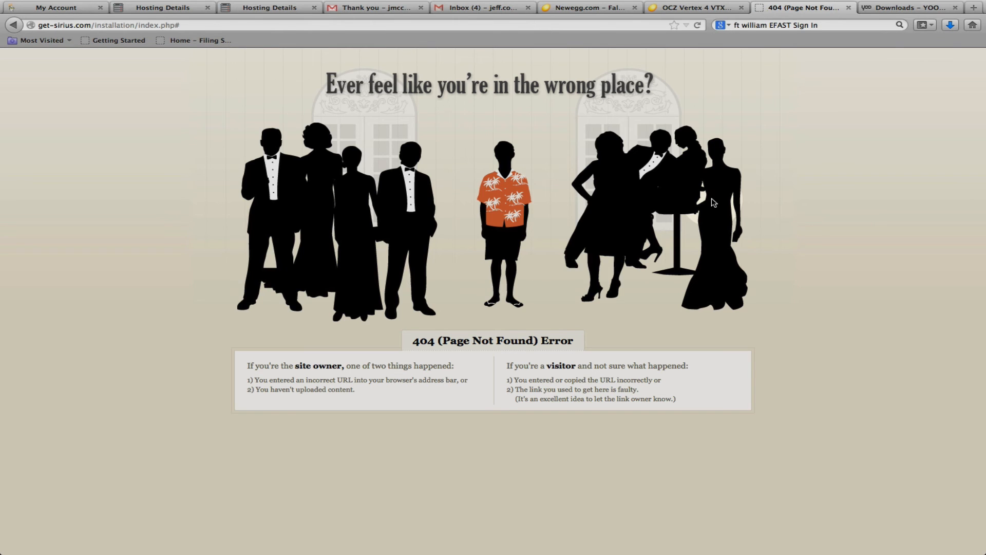
Strip the installation path from the address and load the get-sirius.com home page.
{"action": "left_click", "coordinate": [360, 25]}
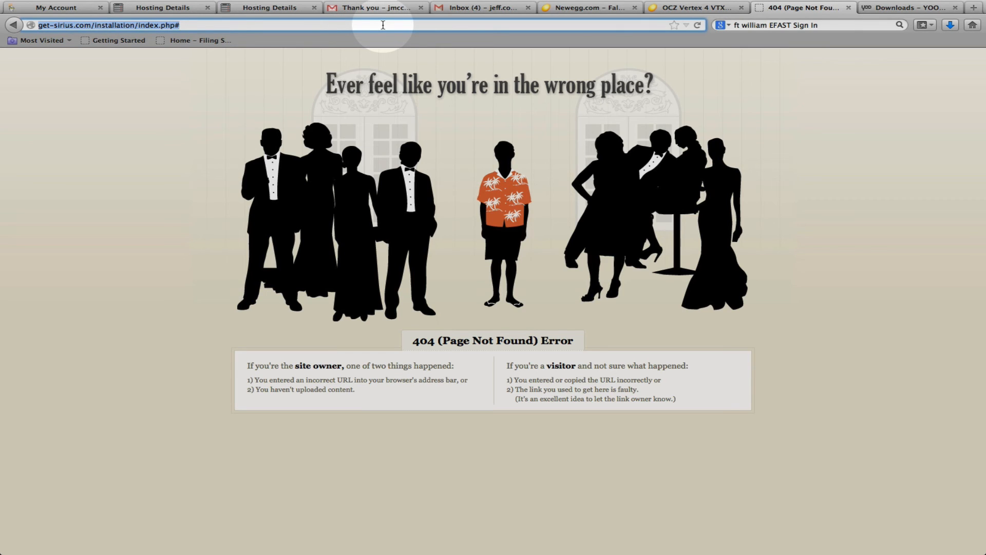
{"action": "left_click", "coordinate": [383, 25]}
{"action": "key", "text": "BackSpace"}
{"action": "key", "text": "BackSpace"}
{"action": "key", "text": "BackSpace"}
{"action": "key", "text": "BackSpace"}
{"action": "key", "text": "BackSpace"}
{"action": "key", "text": "BackSpace"}
{"action": "key", "text": "BackSpace"}
{"action": "key", "text": "BackSpace"}
{"action": "key", "text": "BackSpace"}
{"action": "key", "text": "BackSpace"}
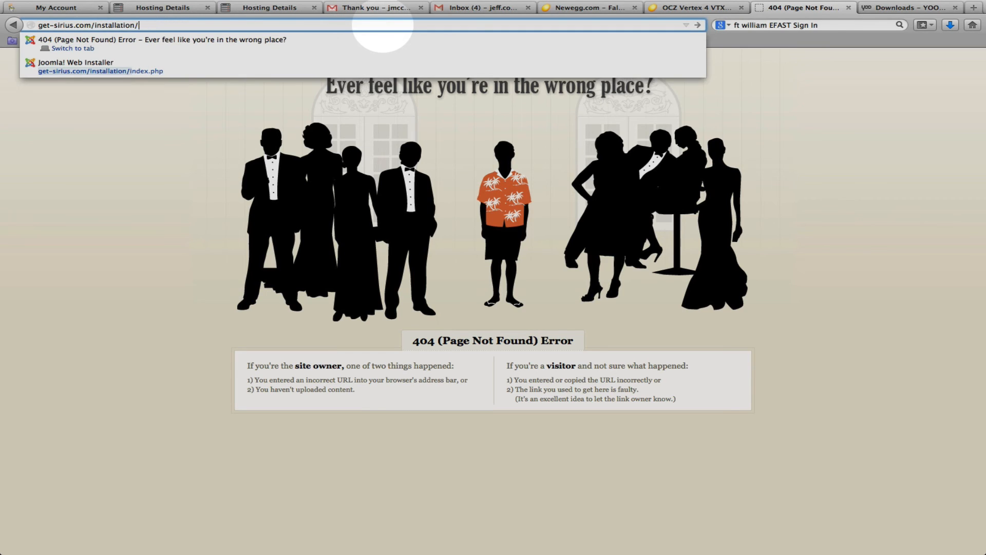
{"action": "key", "text": "BackSpace"}
{"action": "key", "text": "BackSpace"}
{"action": "key", "text": "BackSpace"}
{"action": "key", "text": "BackSpace"}
{"action": "key", "text": "BackSpace"}
{"action": "key", "text": "BackSpace"}
{"action": "key", "text": "BackSpace"}
{"action": "key", "text": "BackSpace"}
{"action": "key", "text": "BackSpace"}
{"action": "key", "text": "BackSpace"}
{"action": "key", "text": "BackSpace"}
{"action": "key", "text": "BackSpace"}
{"action": "key", "text": "BackSpace"}
{"action": "key", "text": "BackSpace"}
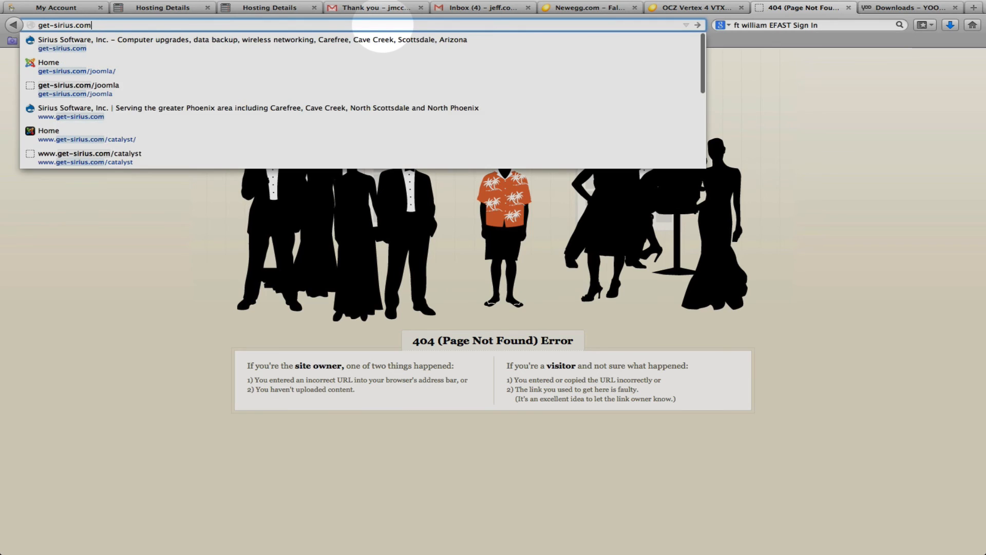
{"action": "key", "text": "Return"}
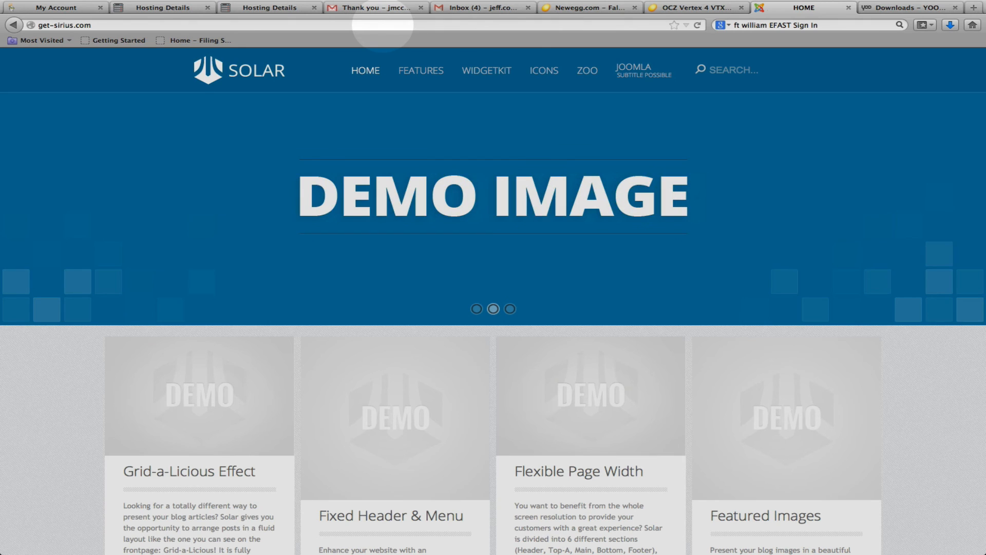
In the GoDaddy hosting details, examine the installed applications and the Joomla install form, closing both without installing anything.
{"action": "left_click", "coordinate": [142, 8]}
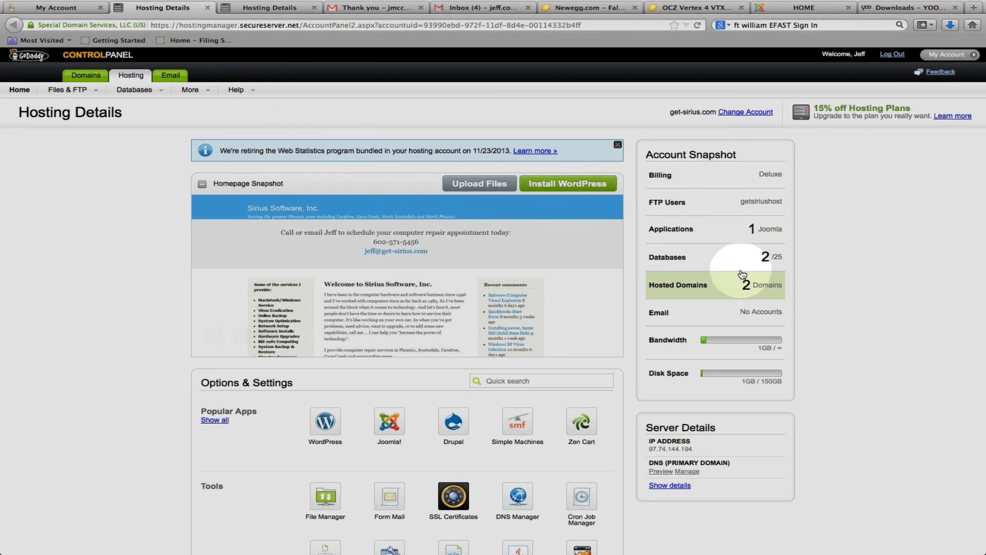
{"action": "left_click", "coordinate": [703, 231]}
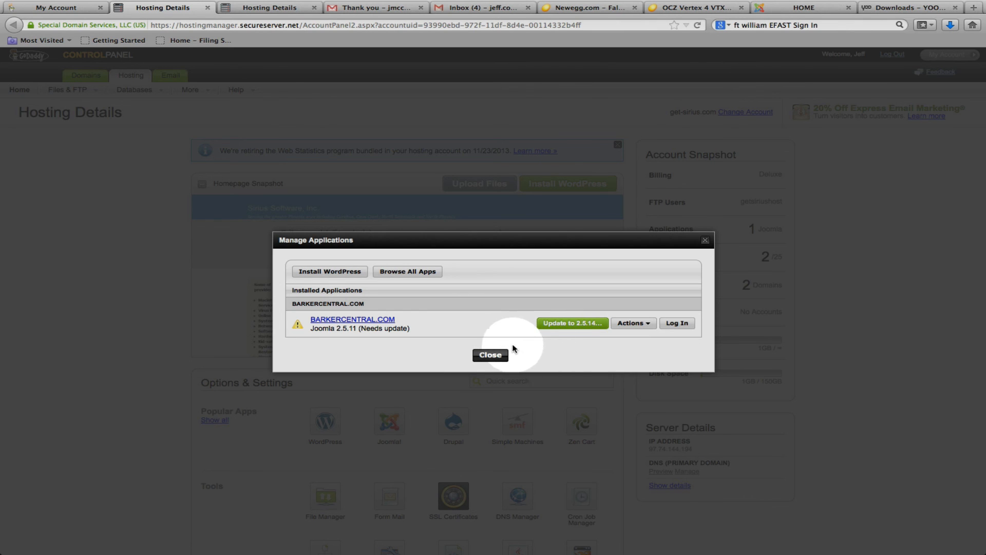
{"action": "left_click", "coordinate": [501, 357]}
{"action": "left_click", "coordinate": [389, 421]}
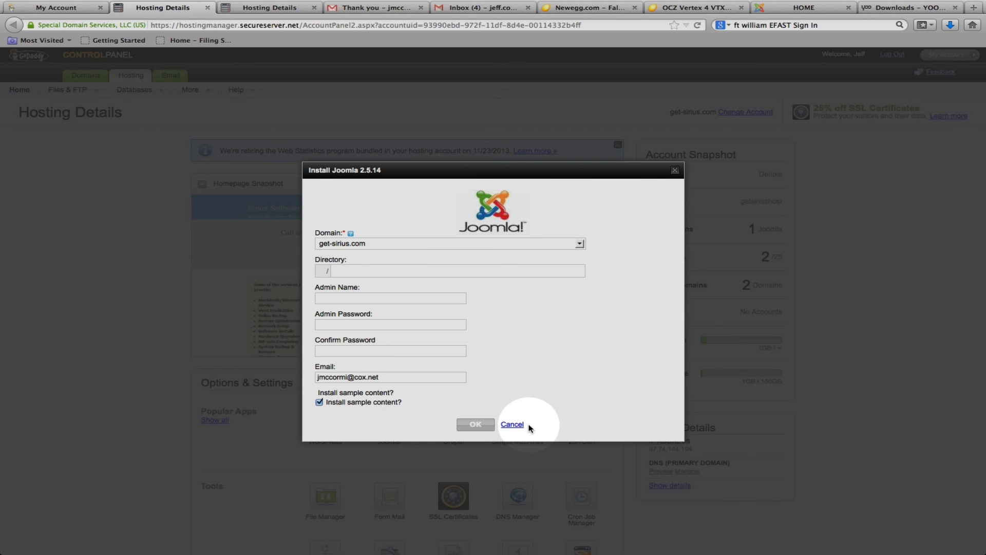
{"action": "left_click", "coordinate": [512, 425]}
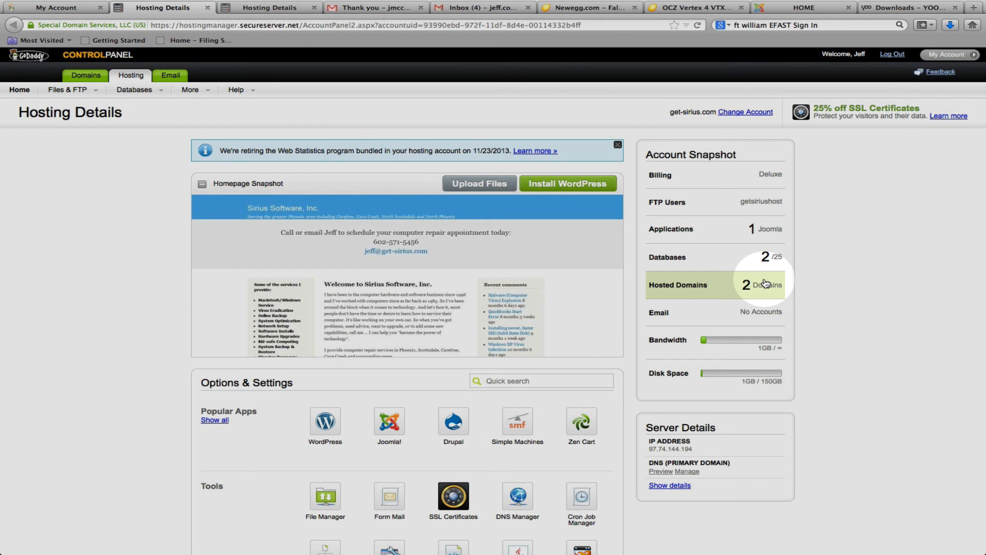